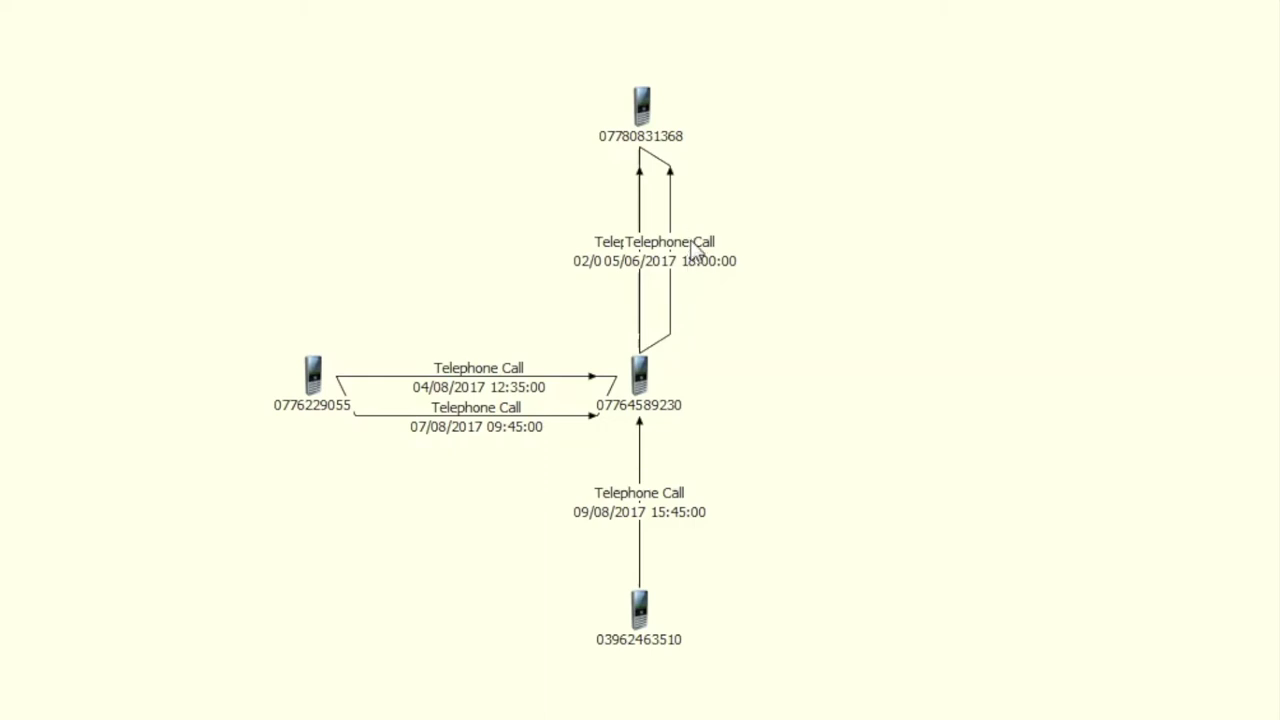
Step: Drag the 05/06/2017 and 02/01/2017 call labels apart by hand
drag(694, 244, 695, 205)
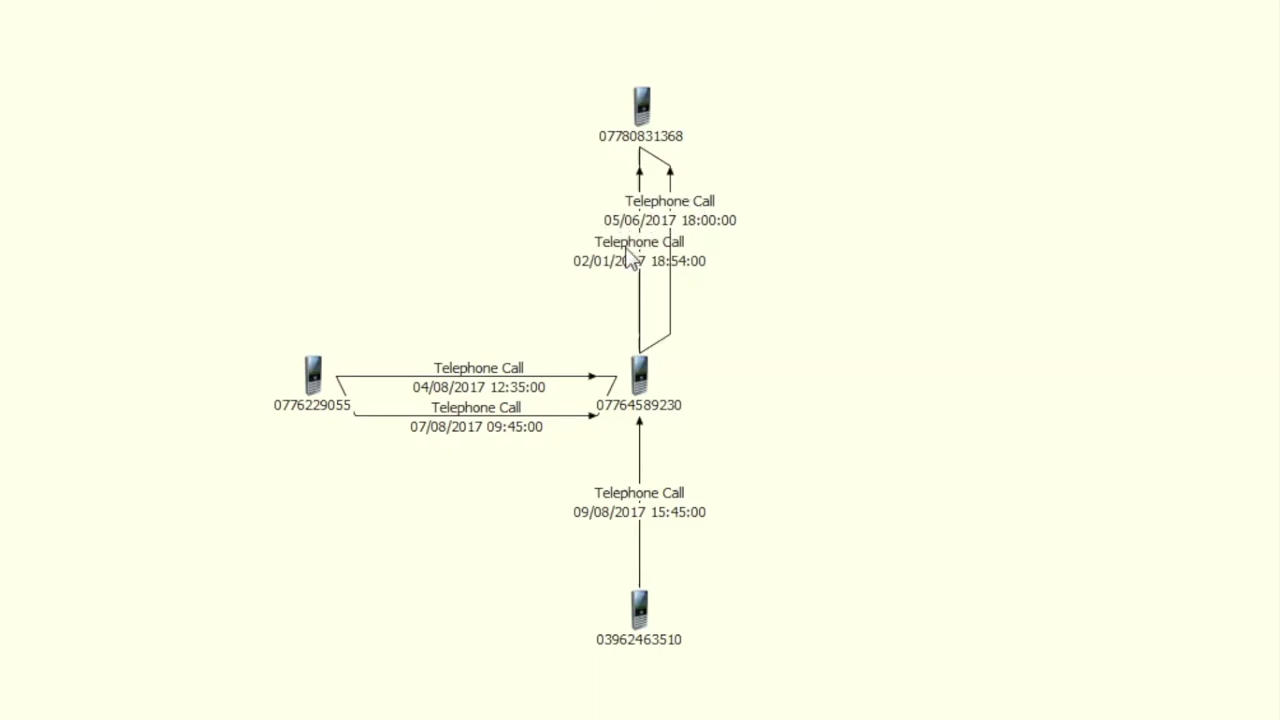
drag(632, 255, 634, 287)
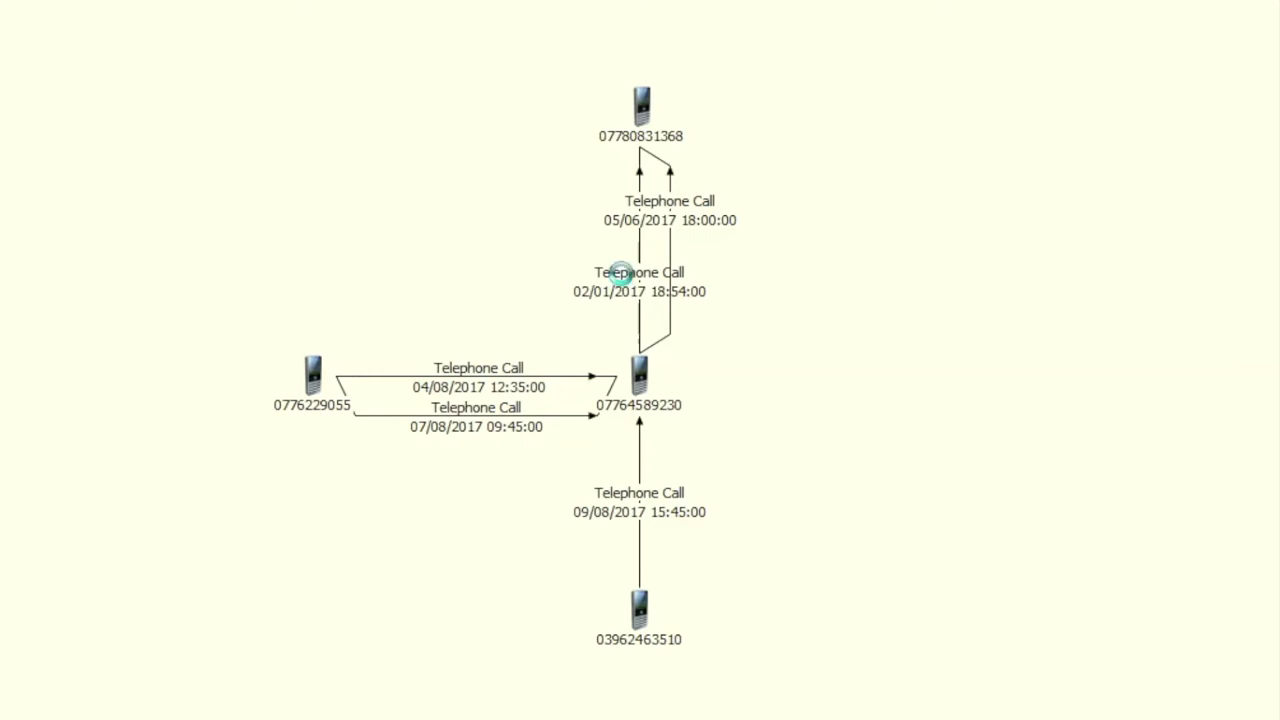
drag(617, 274, 654, 254)
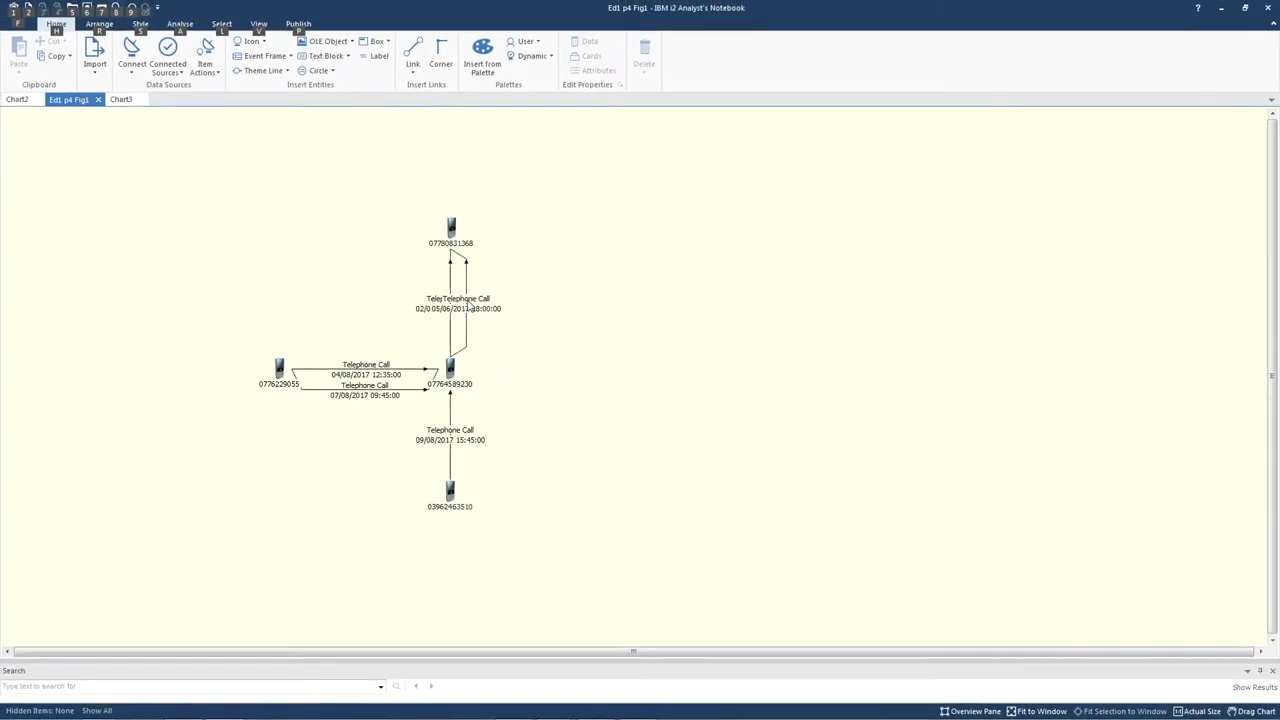
Step: Auto-separate the overlapping call labels with Arrange Link Labels
click(513, 296)
key(alt+a)
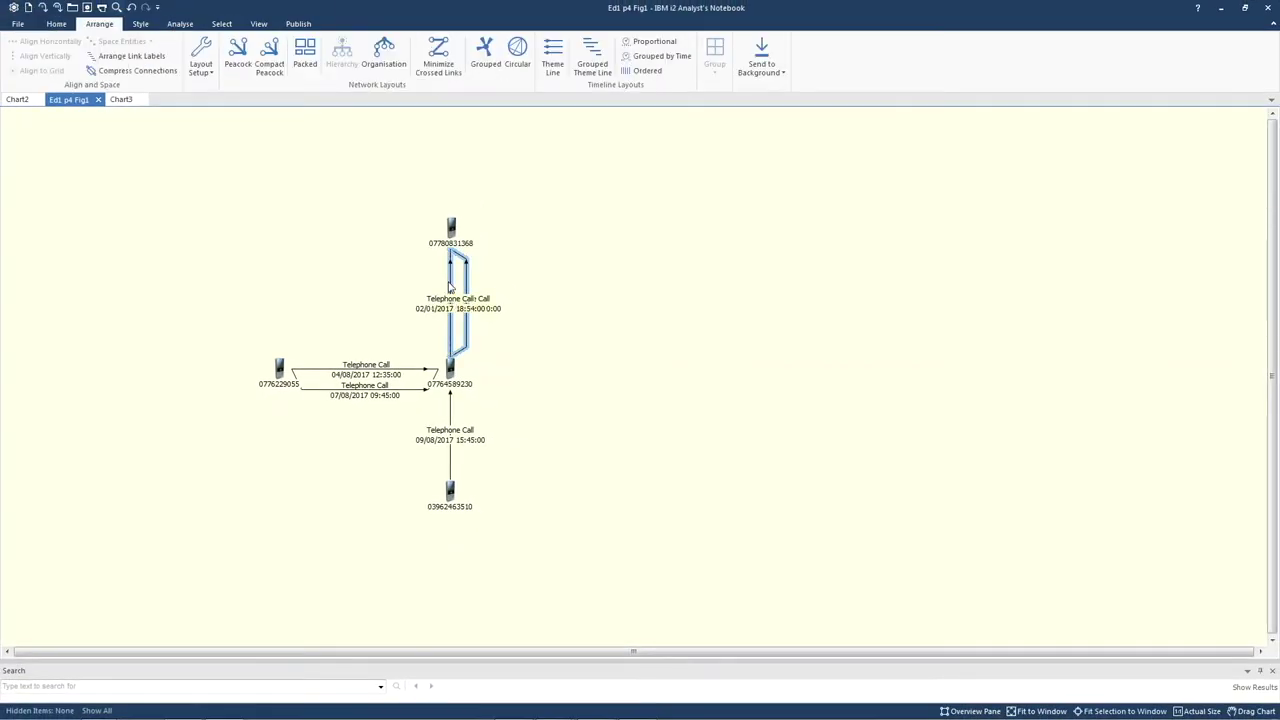
click(114, 62)
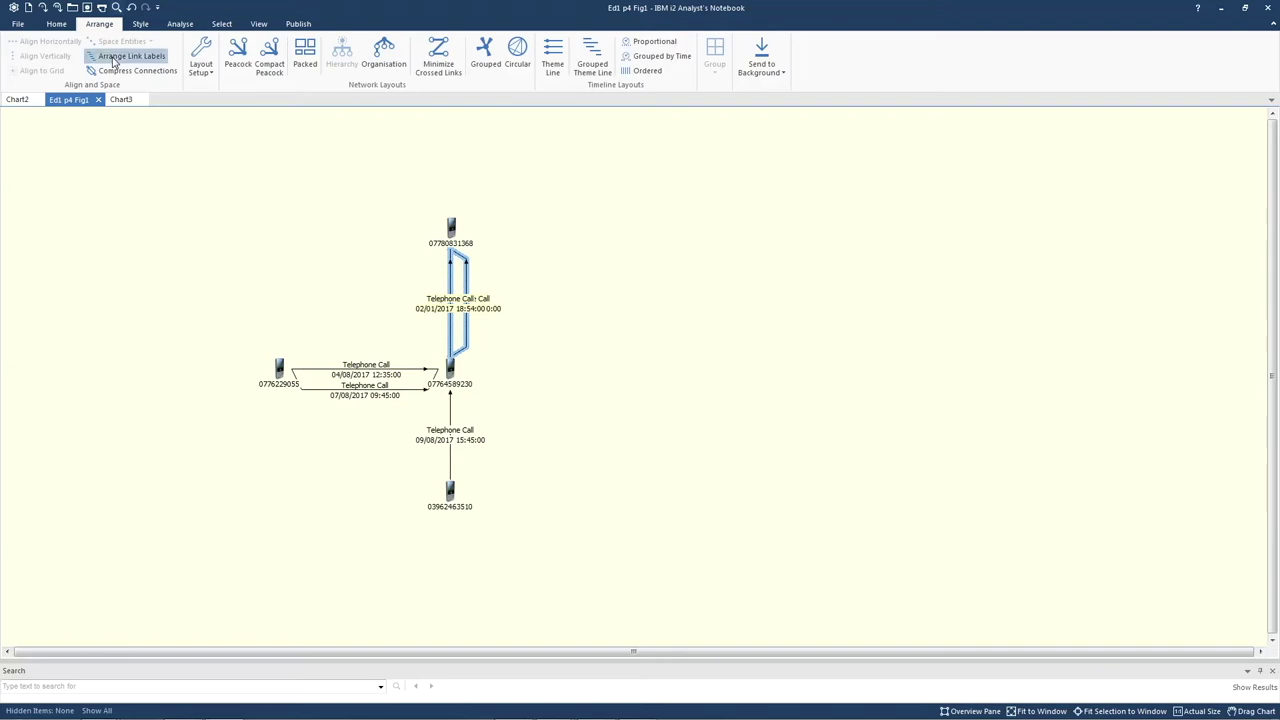
click(297, 217)
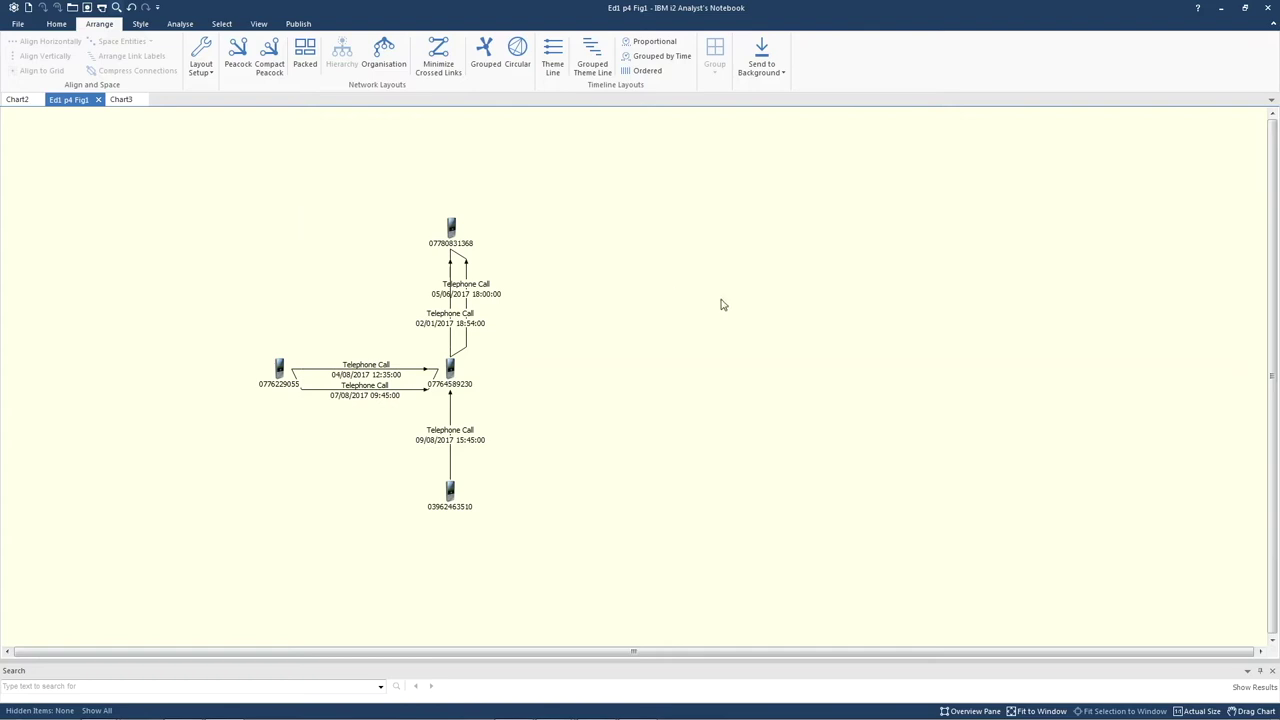
Step: Bend the 04/08/2017 call link upward and the 02/01/2017 link out to the left
click(366, 369)
drag(366, 369, 366, 363)
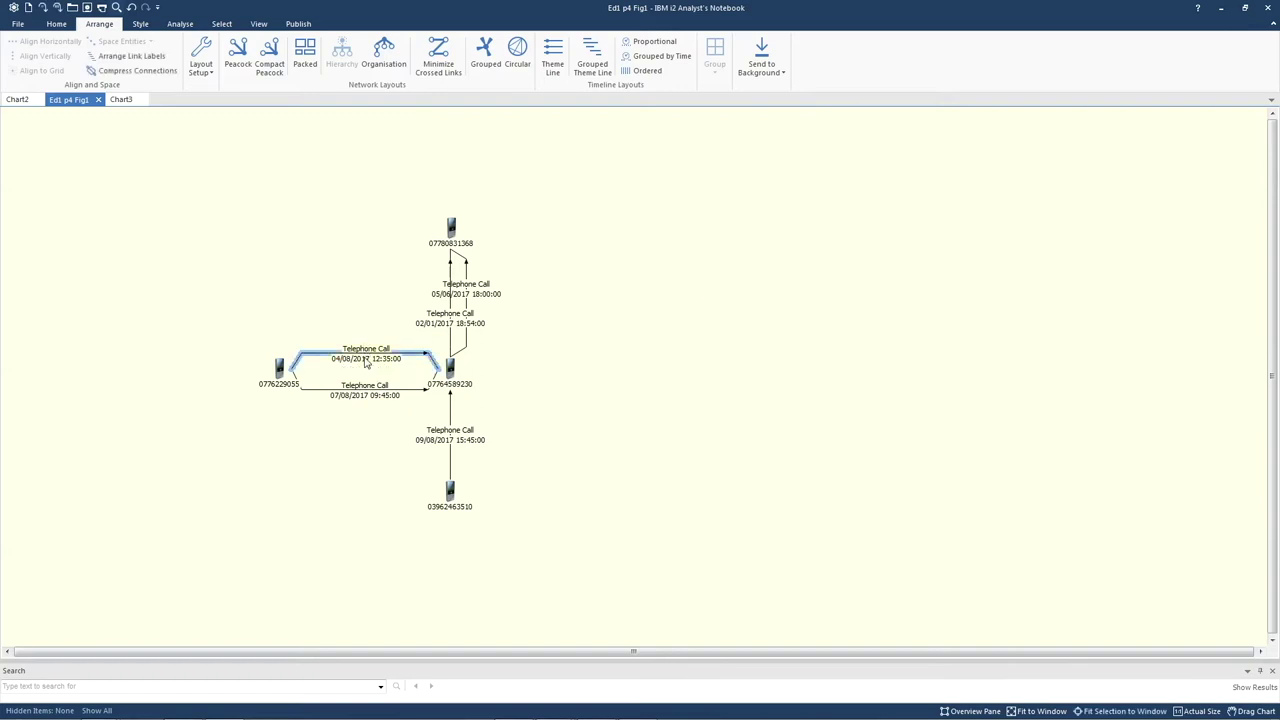
click(451, 316)
drag(451, 316, 437, 320)
click(568, 313)
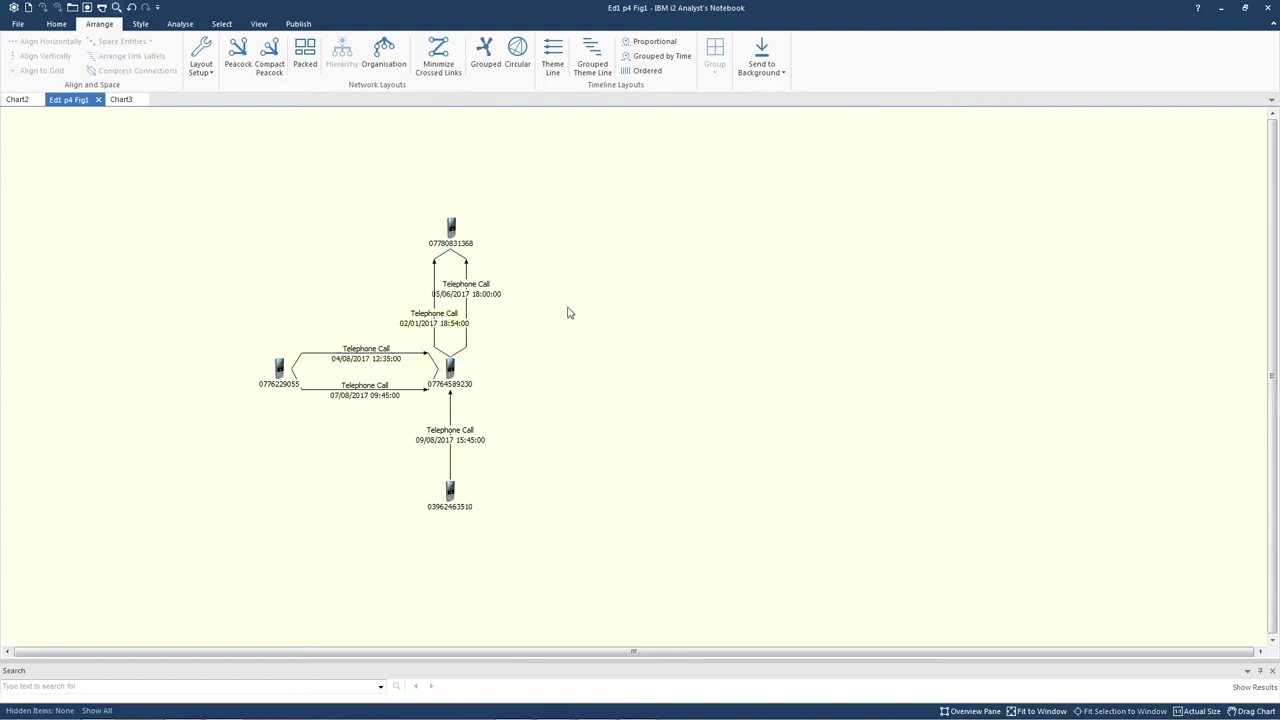
Step: Bend the 05/06/2017 link out to the right and pull the 02/01/2017 link back toward centre
click(466, 289)
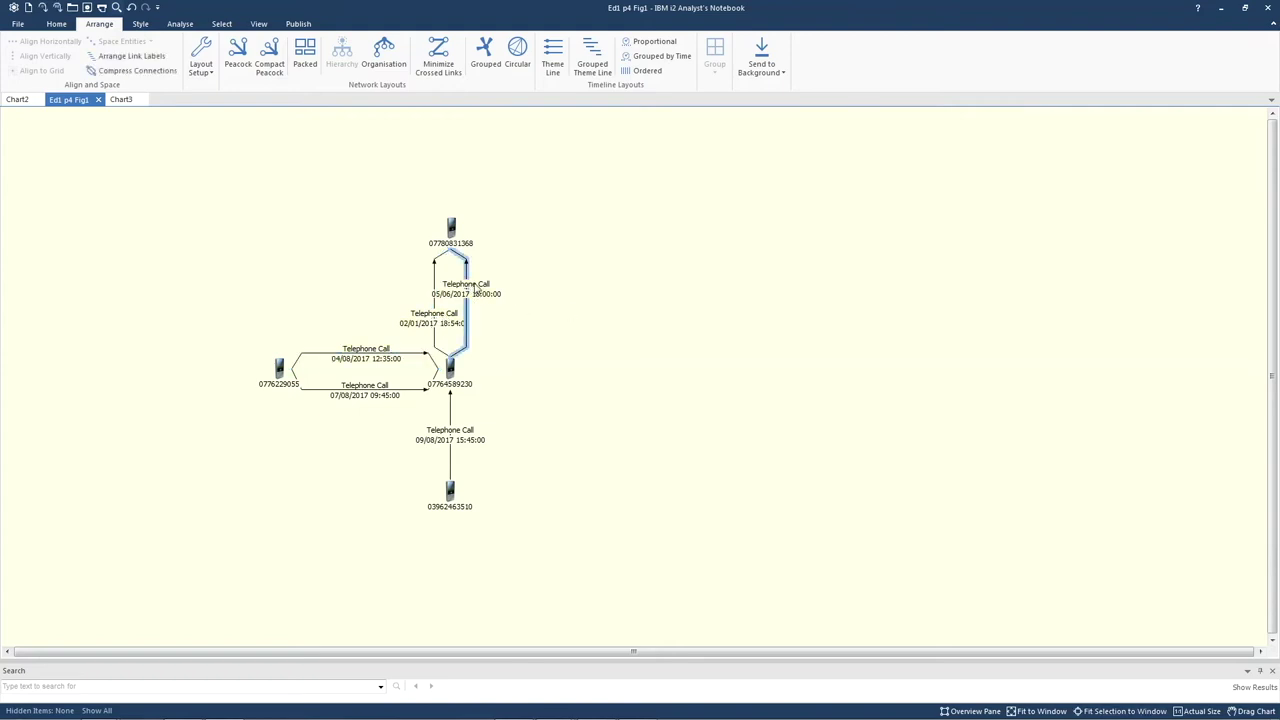
drag(466, 289, 422, 319)
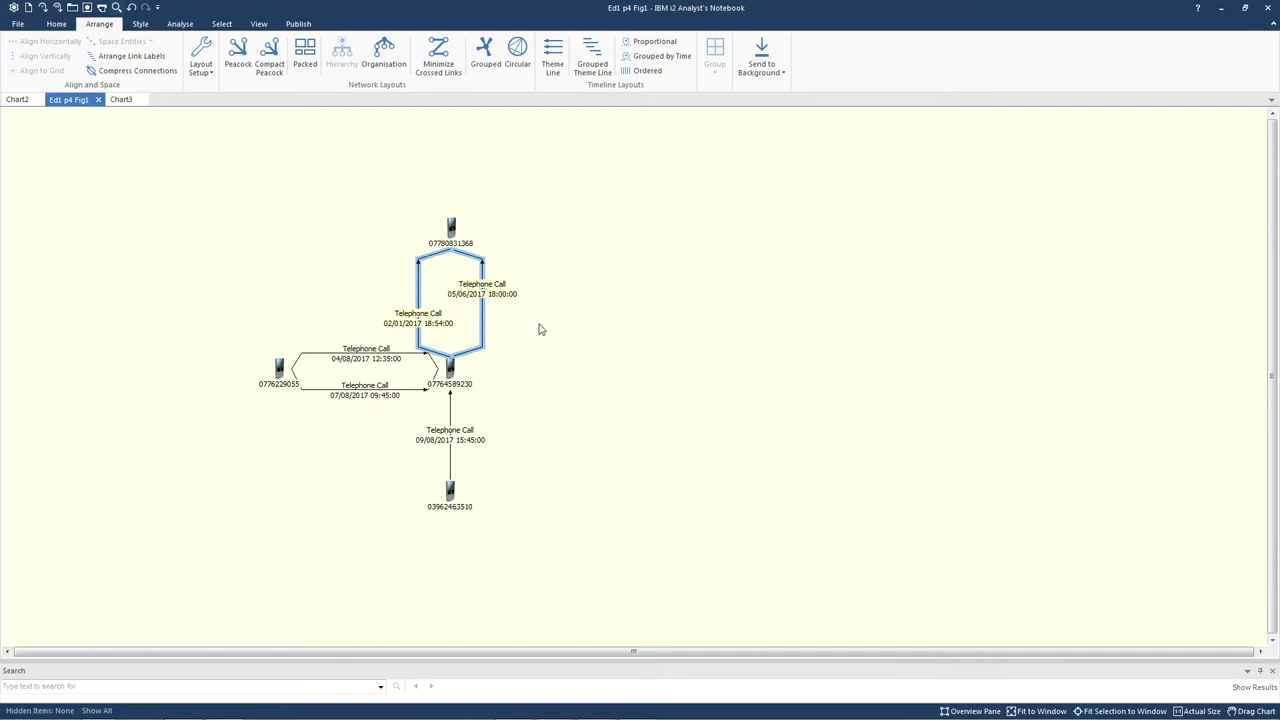
click(606, 341)
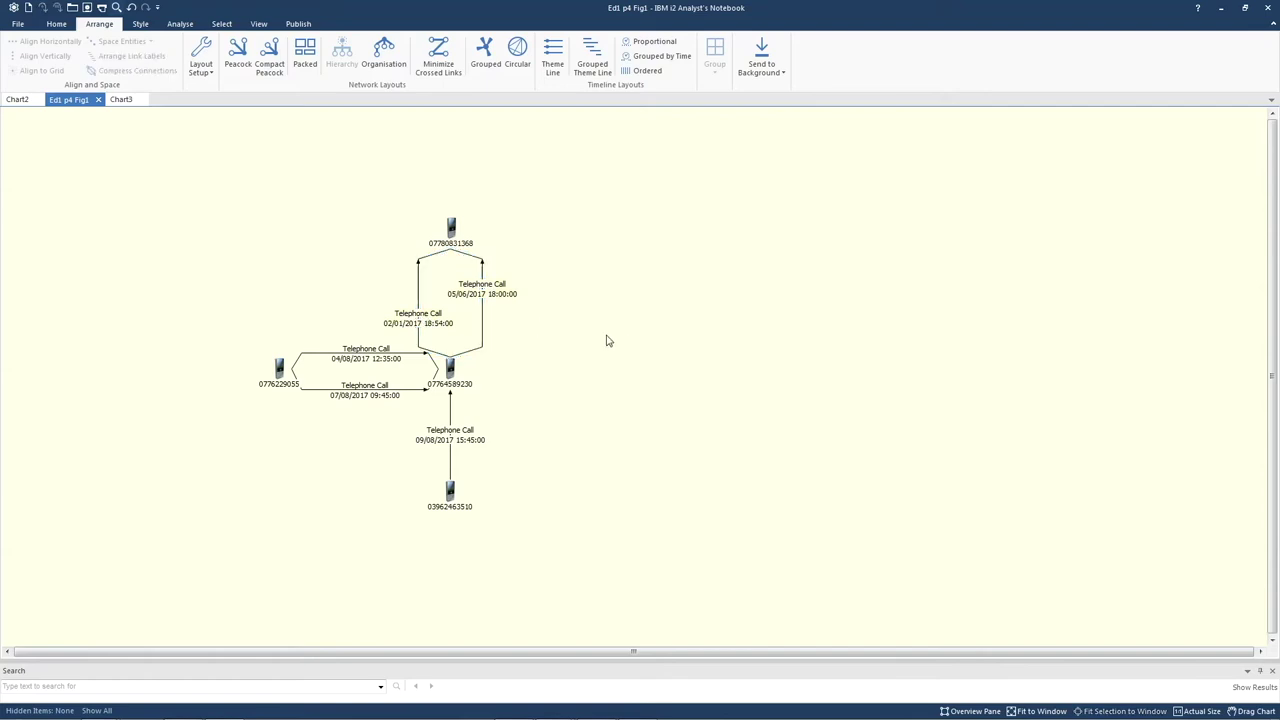
click(422, 320)
drag(422, 320, 468, 290)
shift+click(482, 289)
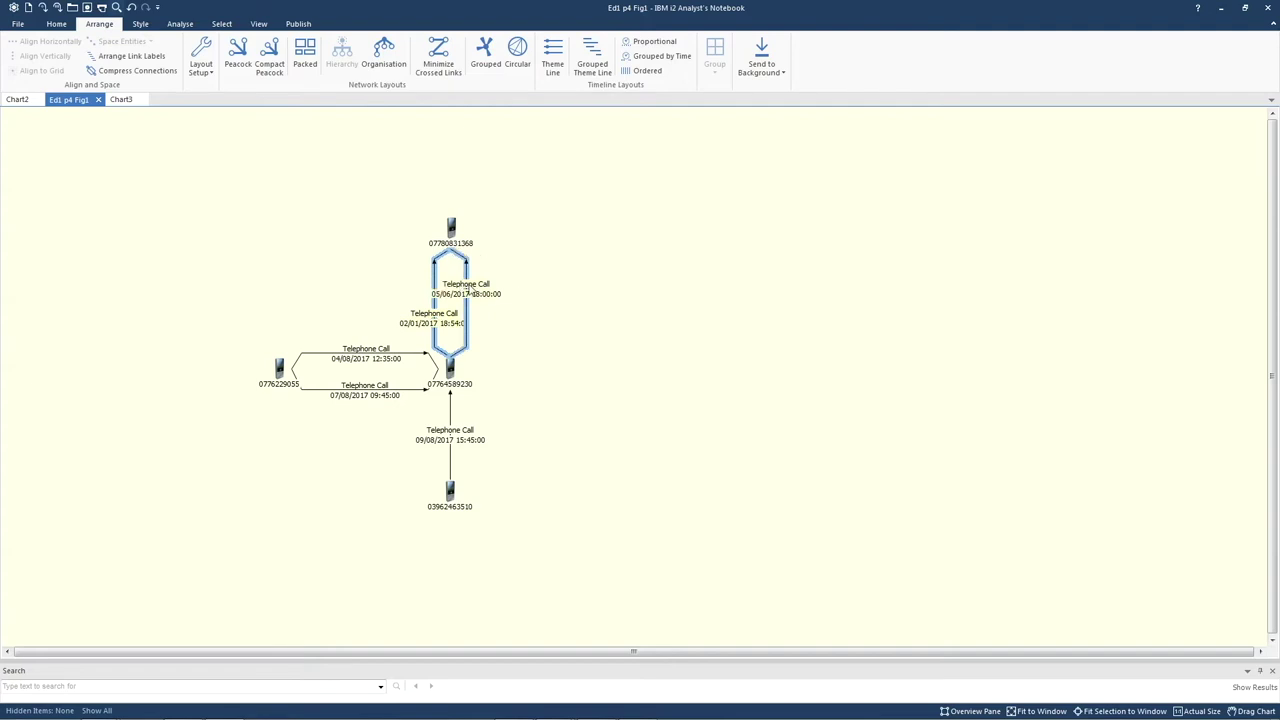
click(547, 317)
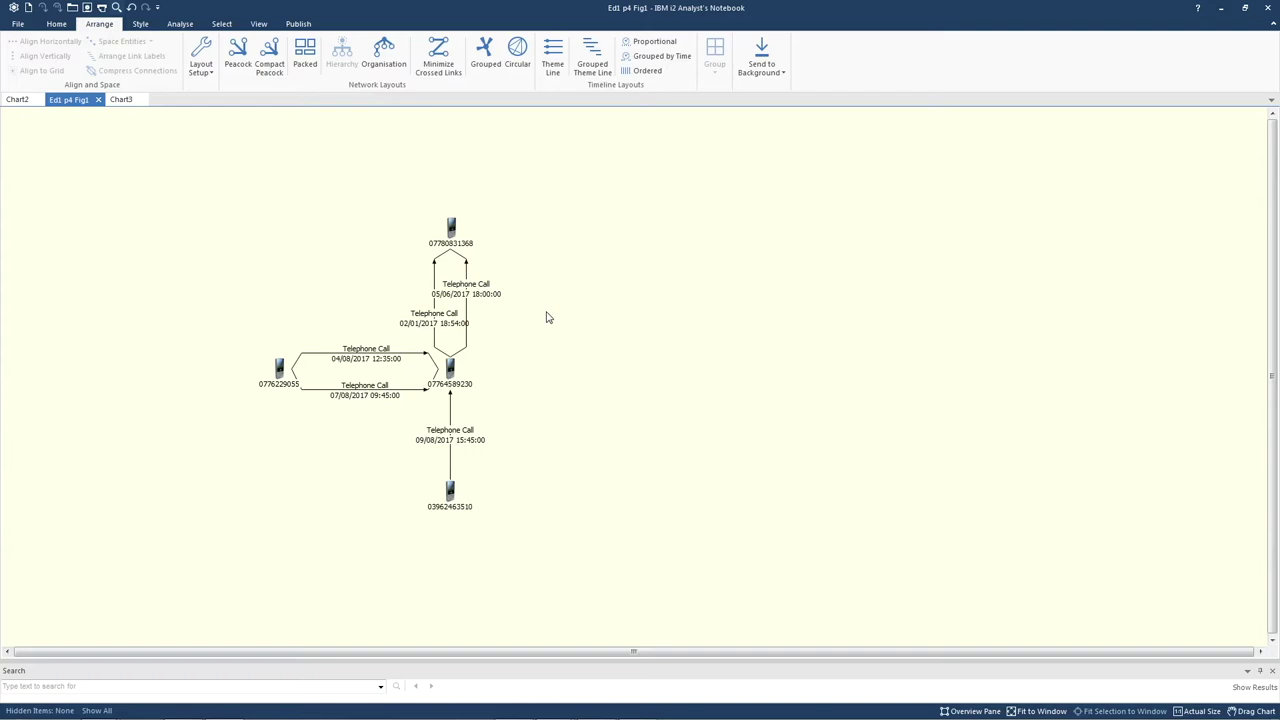
Step: Change the chart's link spacing from 0.75 cm to 1 cm in Chart Properties
right_click(547, 317)
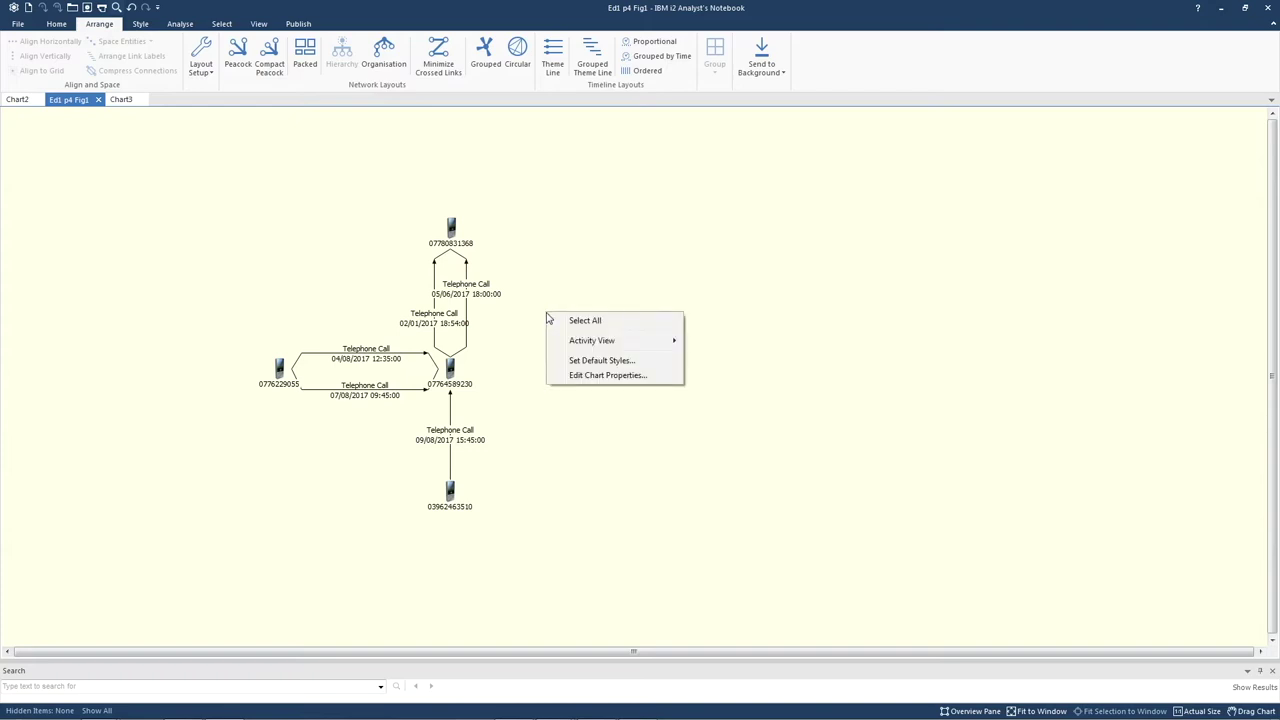
click(607, 376)
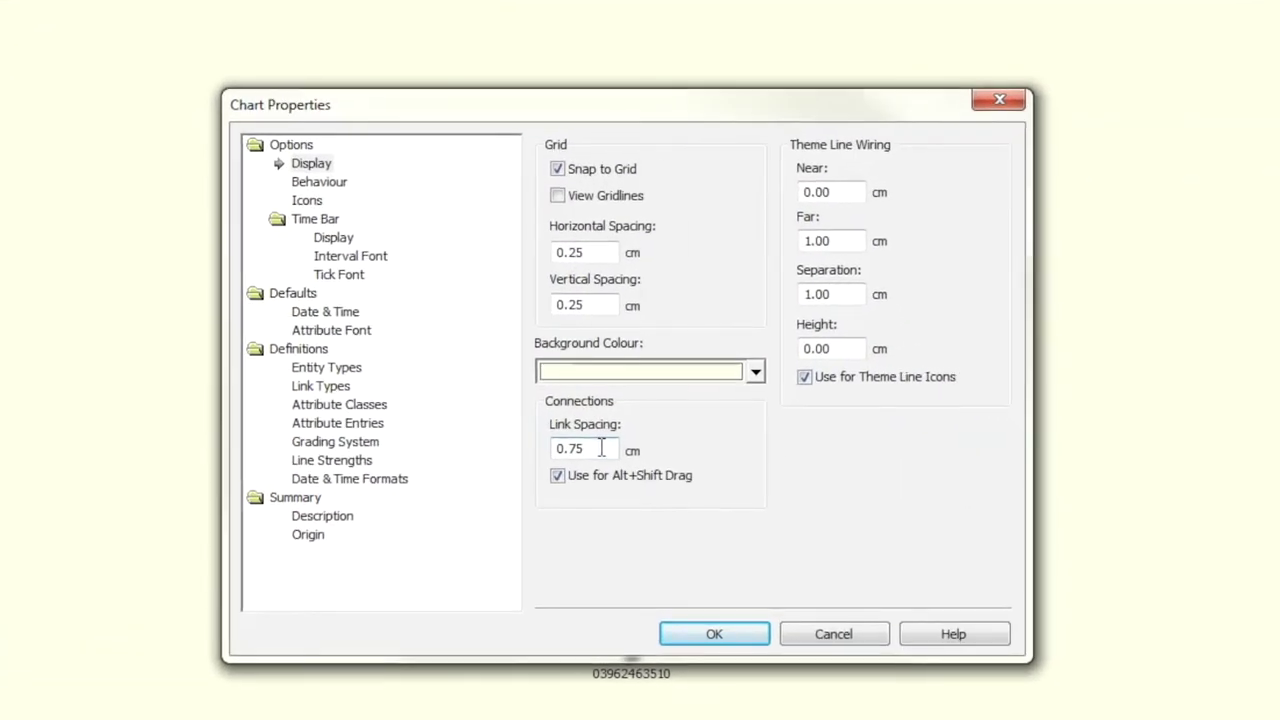
drag(601, 448, 541, 446)
text(1)
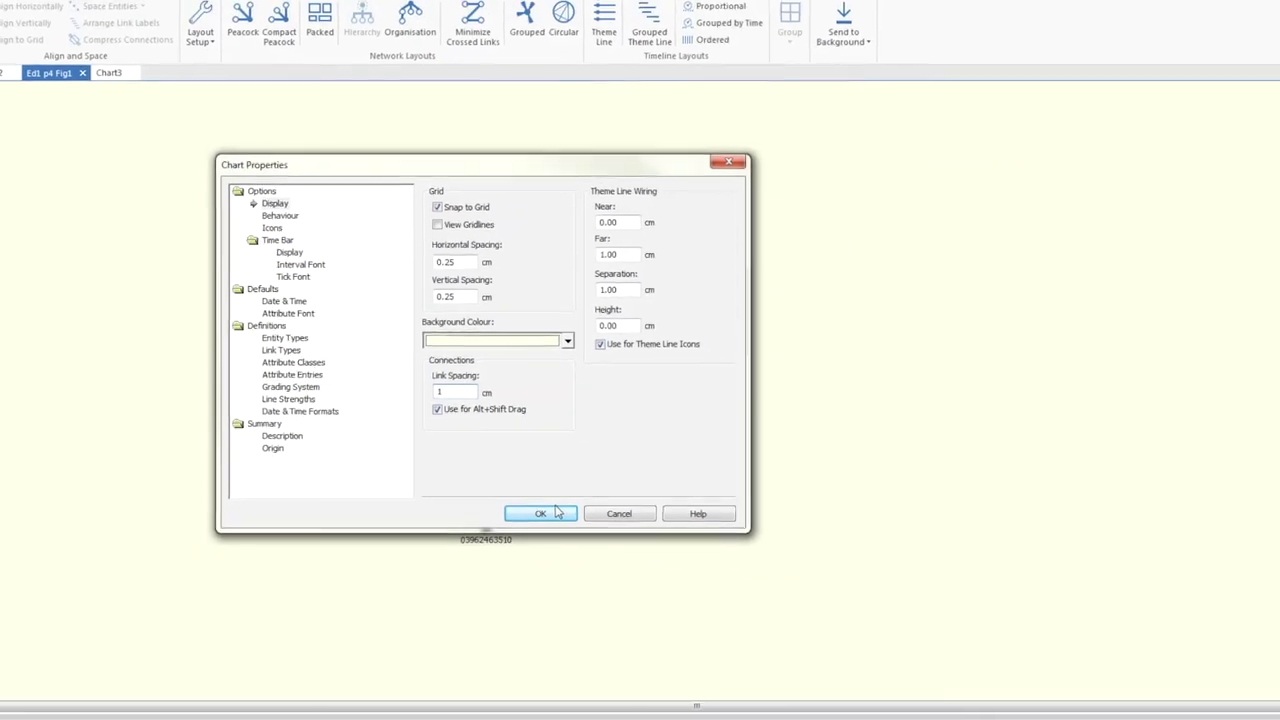
Step: Apply the 1 cm link spacing and trial-select the four call links, then deselect them
click(555, 513)
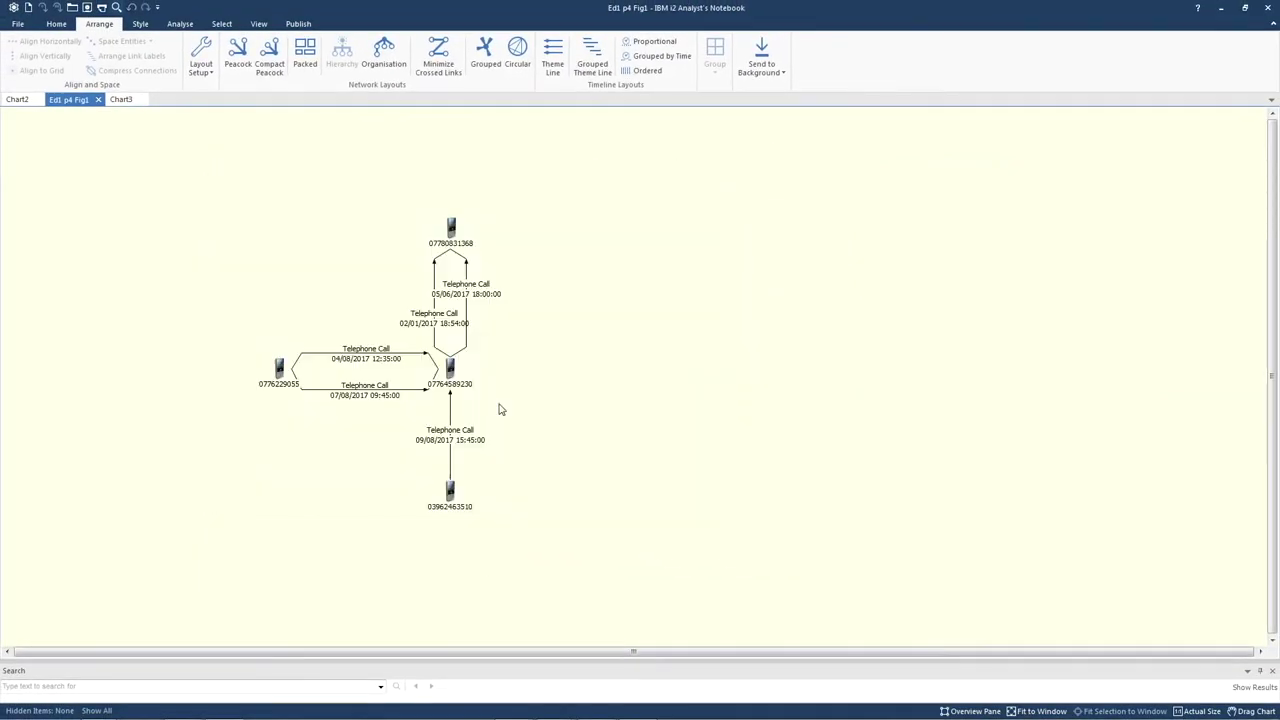
click(468, 290)
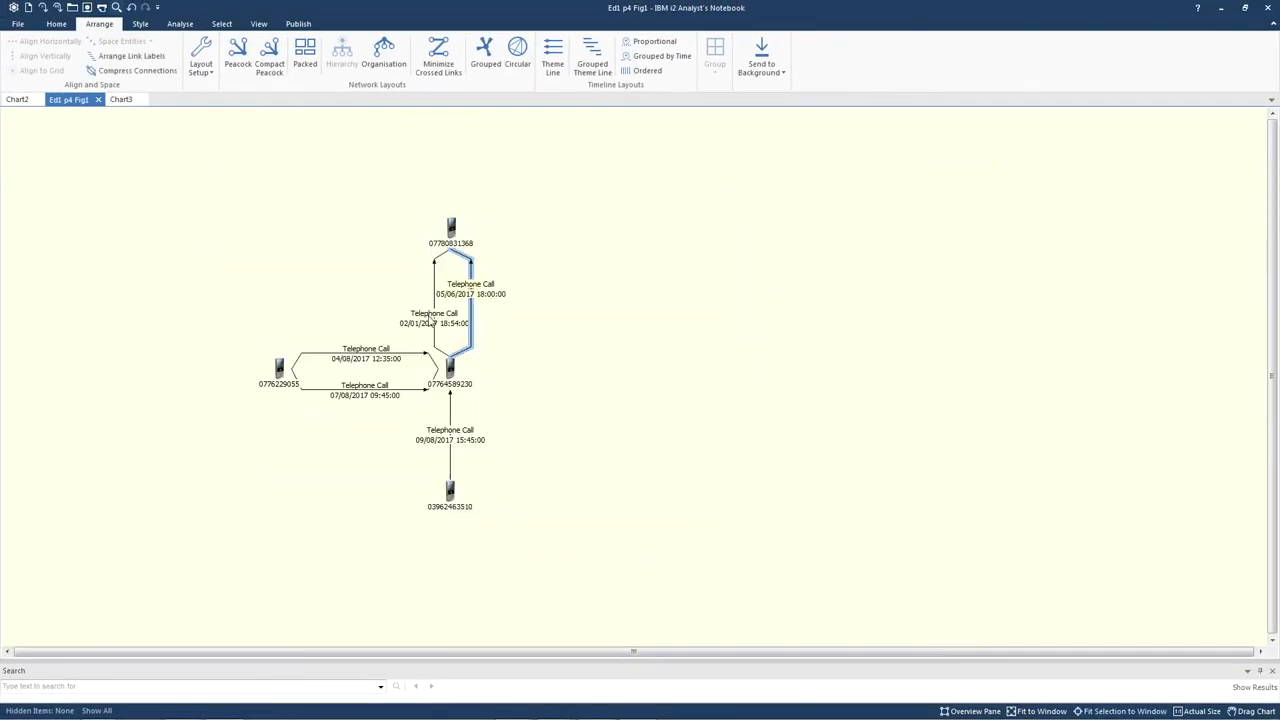
ctrl+click(432, 321)
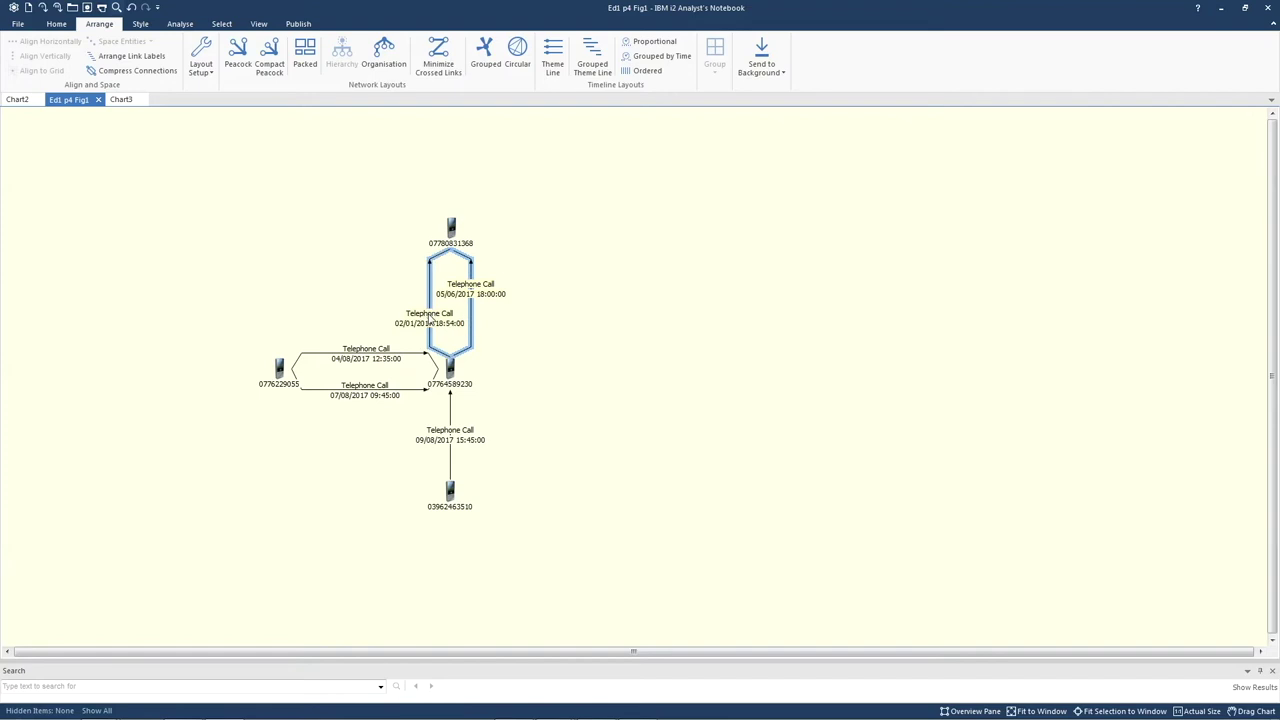
ctrl+click(368, 352)
ctrl+click(375, 395)
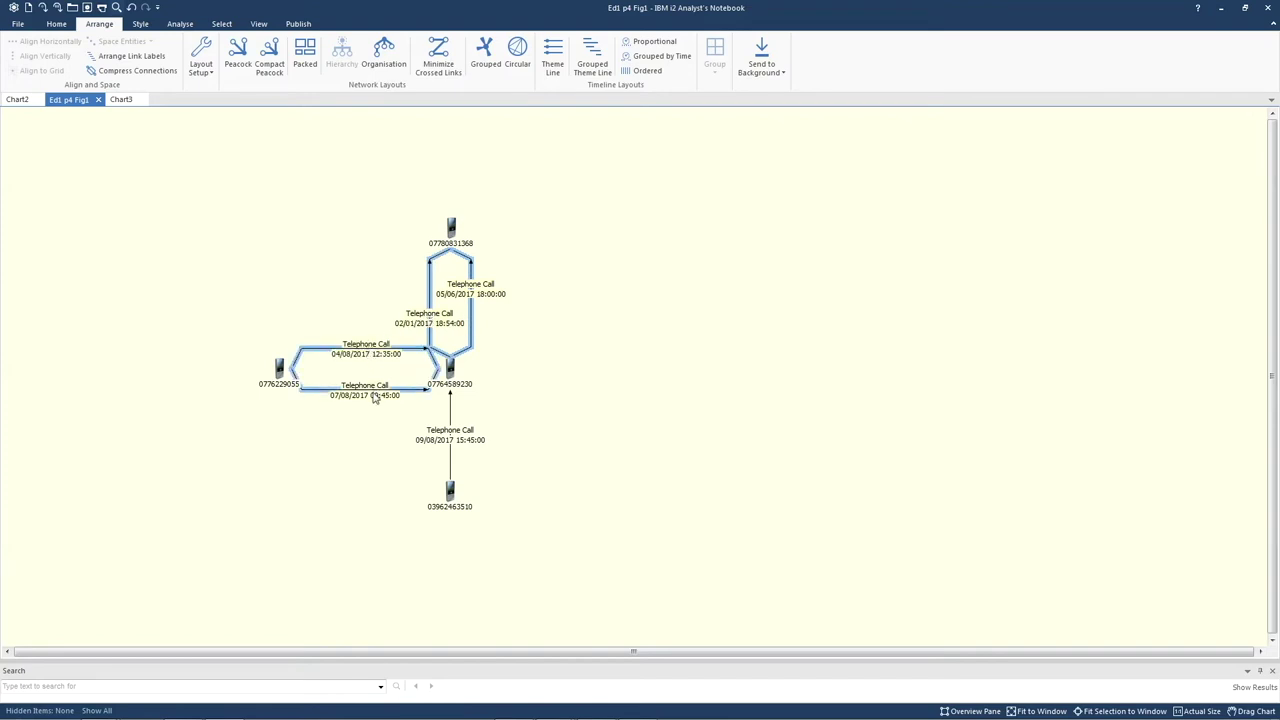
click(614, 403)
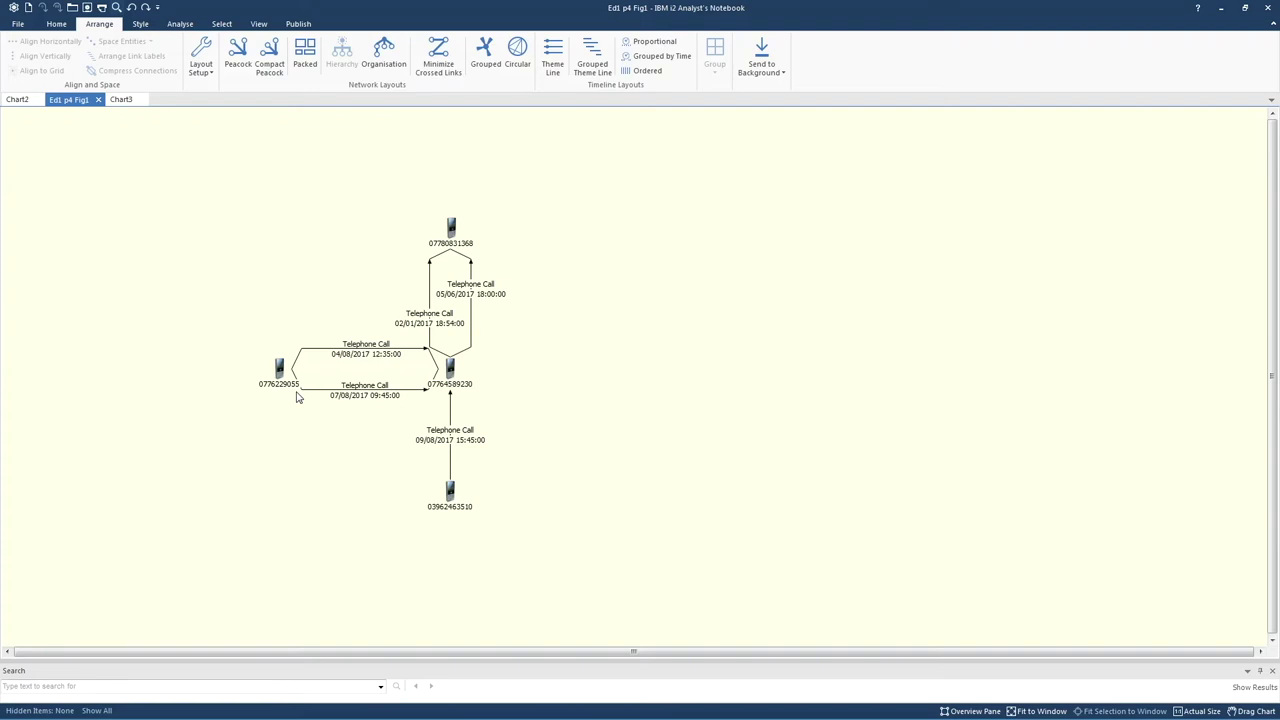
Step: Select the 04/08, 07/08, 02/01 and 05/06 call links together
click(361, 353)
ctrl+click(366, 390)
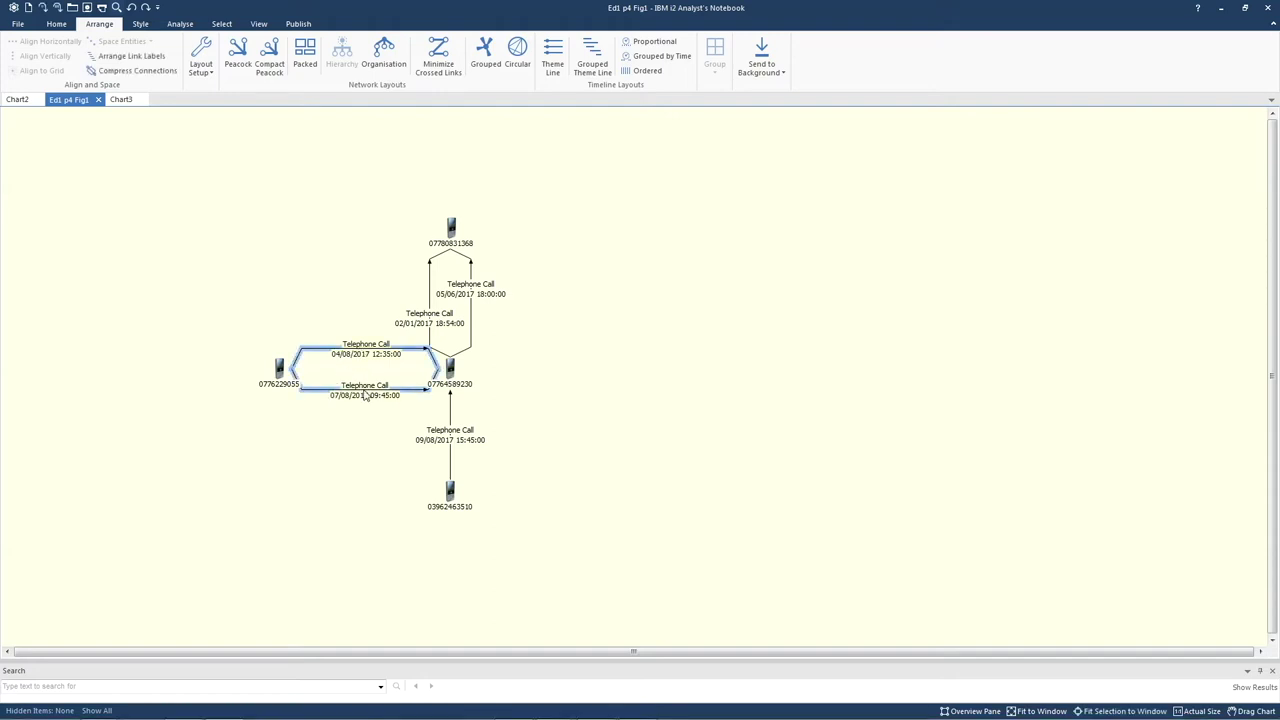
ctrl+click(429, 317)
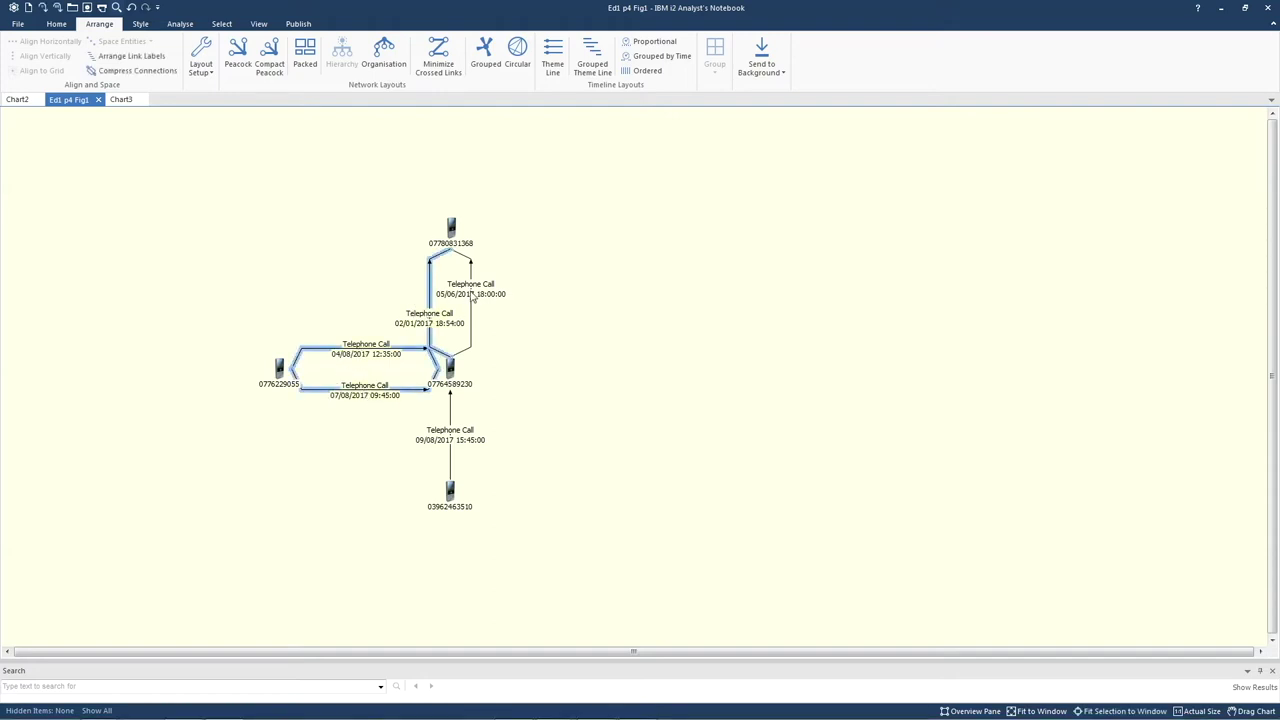
ctrl+click(471, 297)
Step: Set the connection fan size of the four selected call links to 30 pixels
right_click(471, 297)
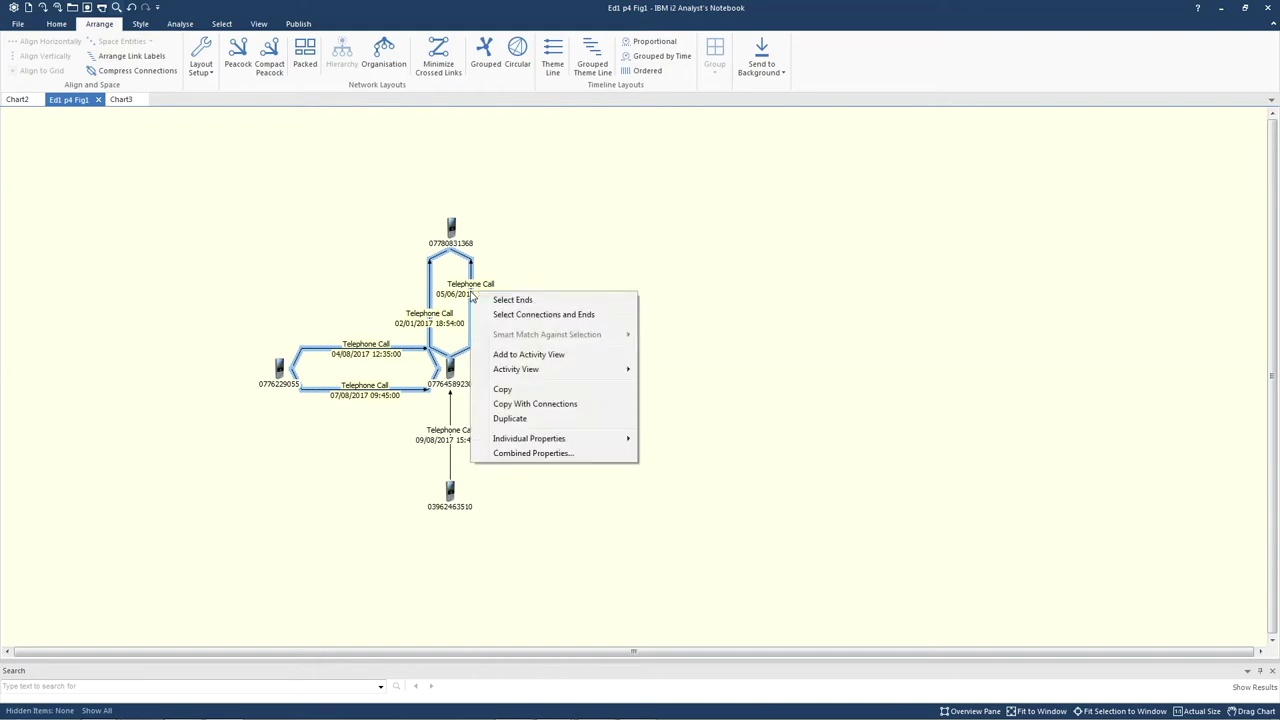
click(534, 452)
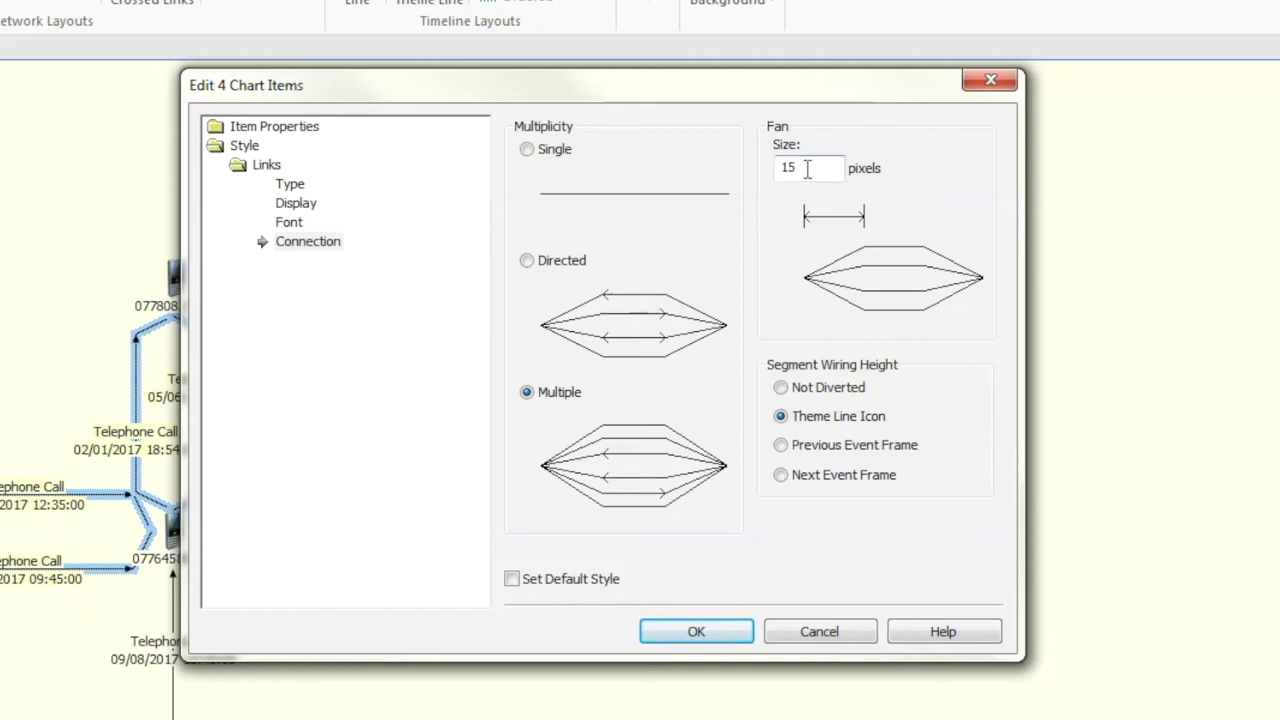
drag(807, 168, 777, 168)
text(30)
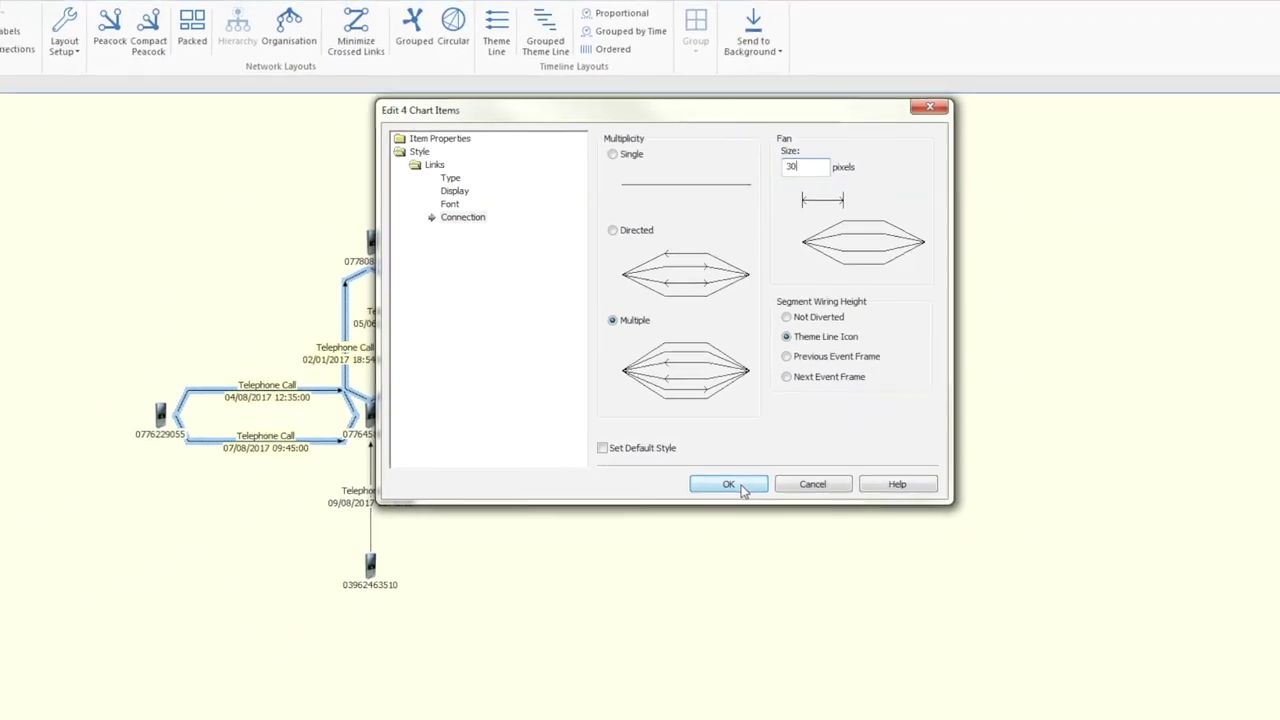
click(738, 486)
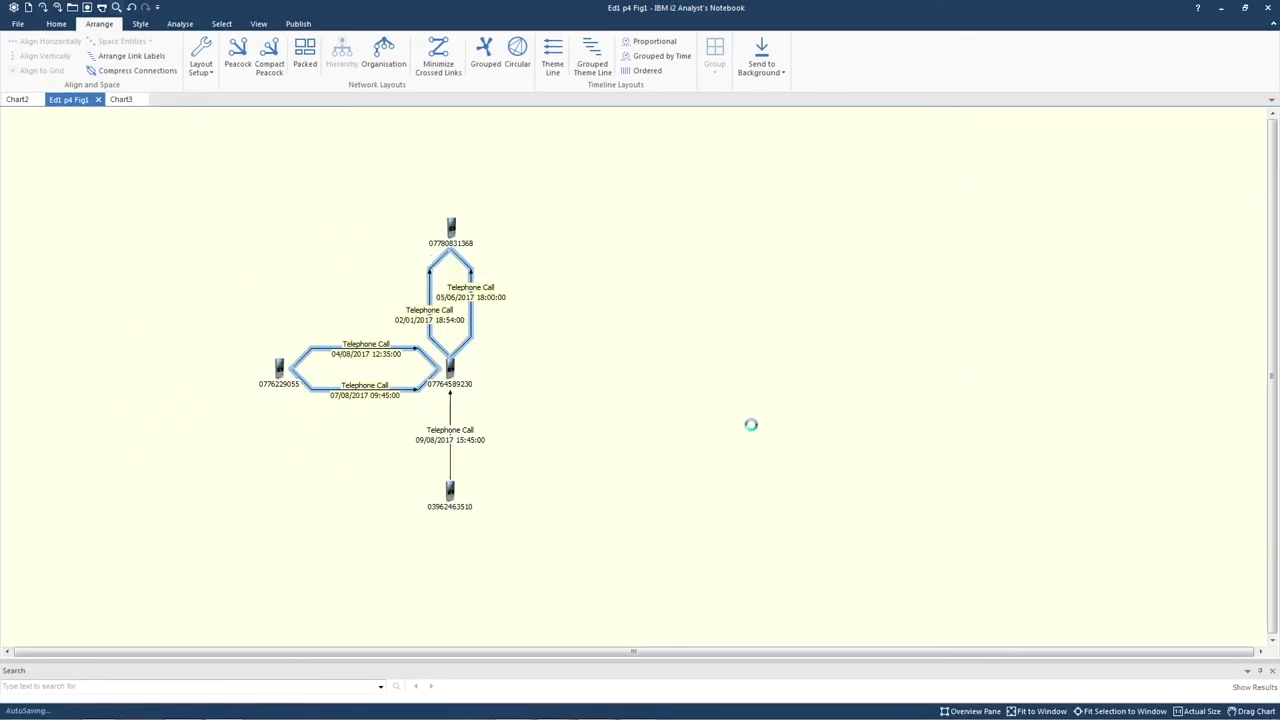
click(328, 457)
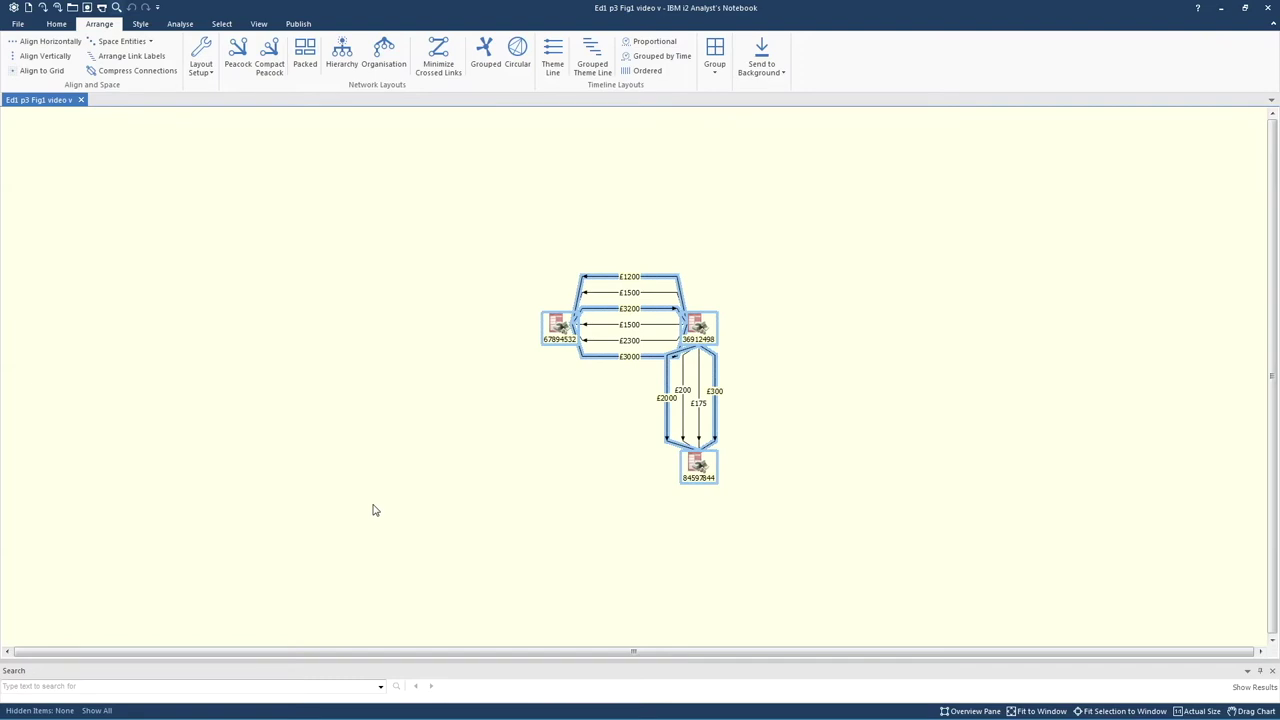
Step: Copy the phones with their £1200, £3200, £3000, £2000 and £300 links into new Chart9
click(186, 25)
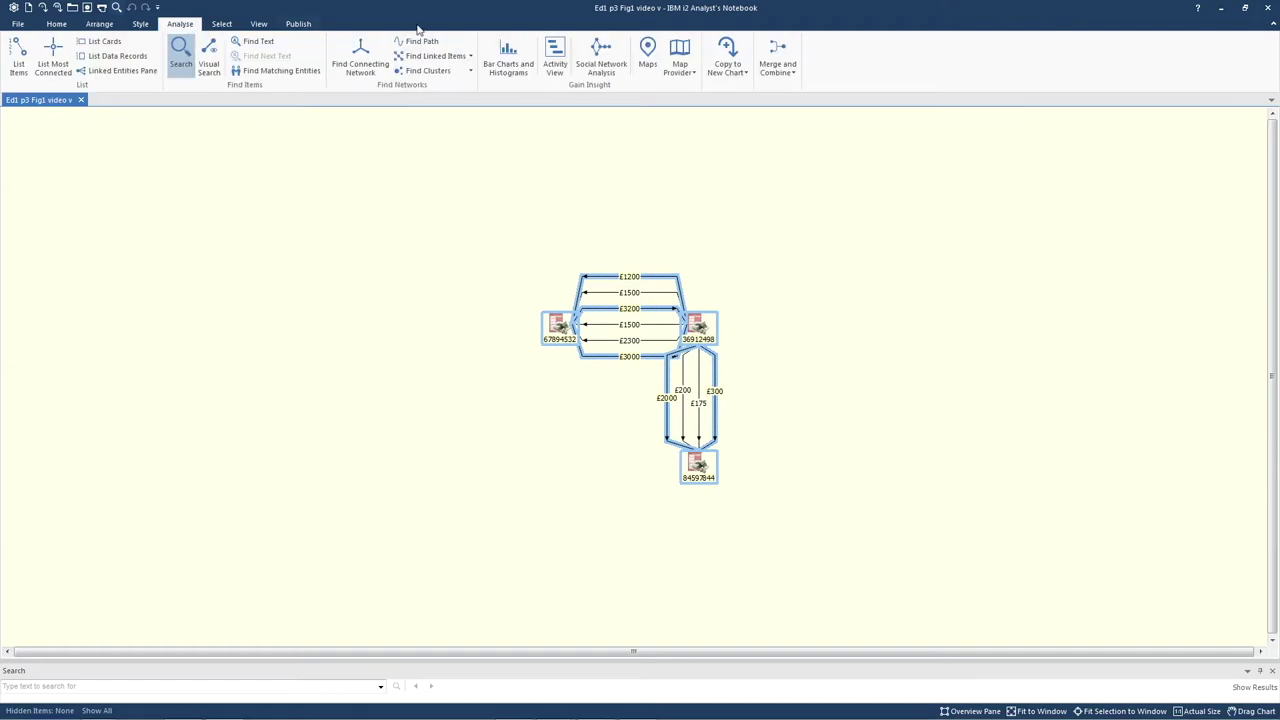
click(744, 76)
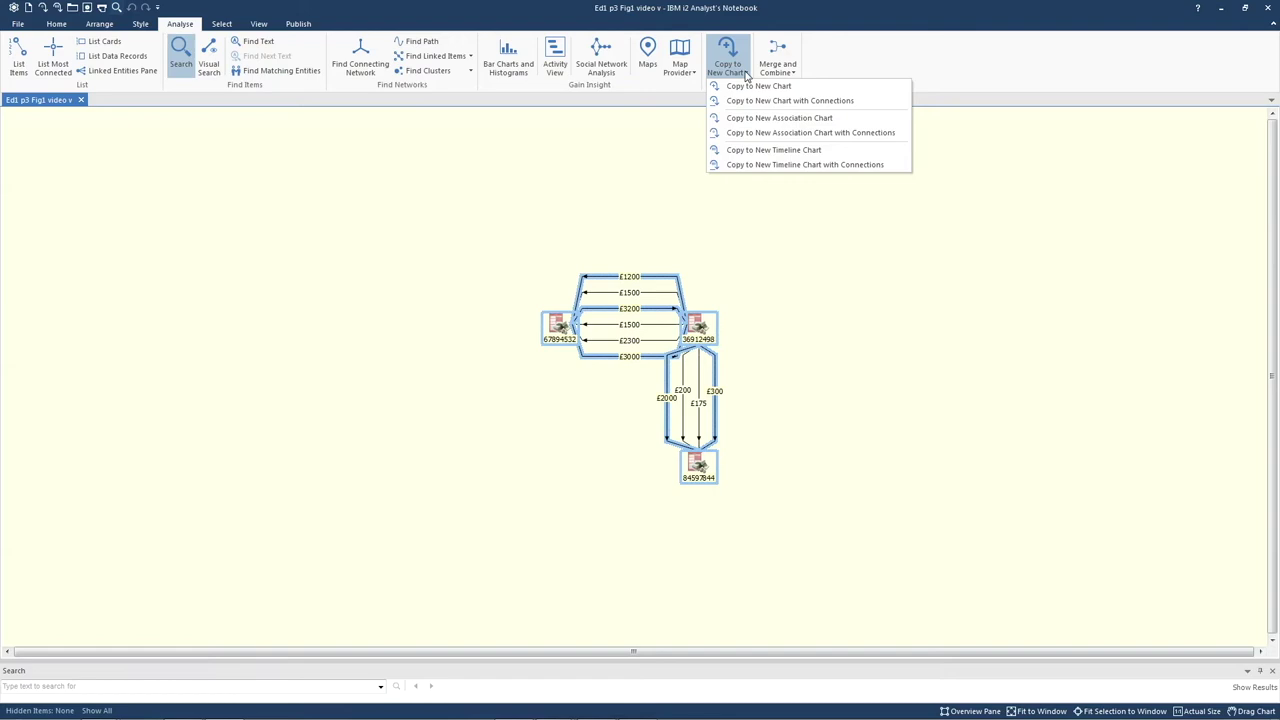
click(746, 87)
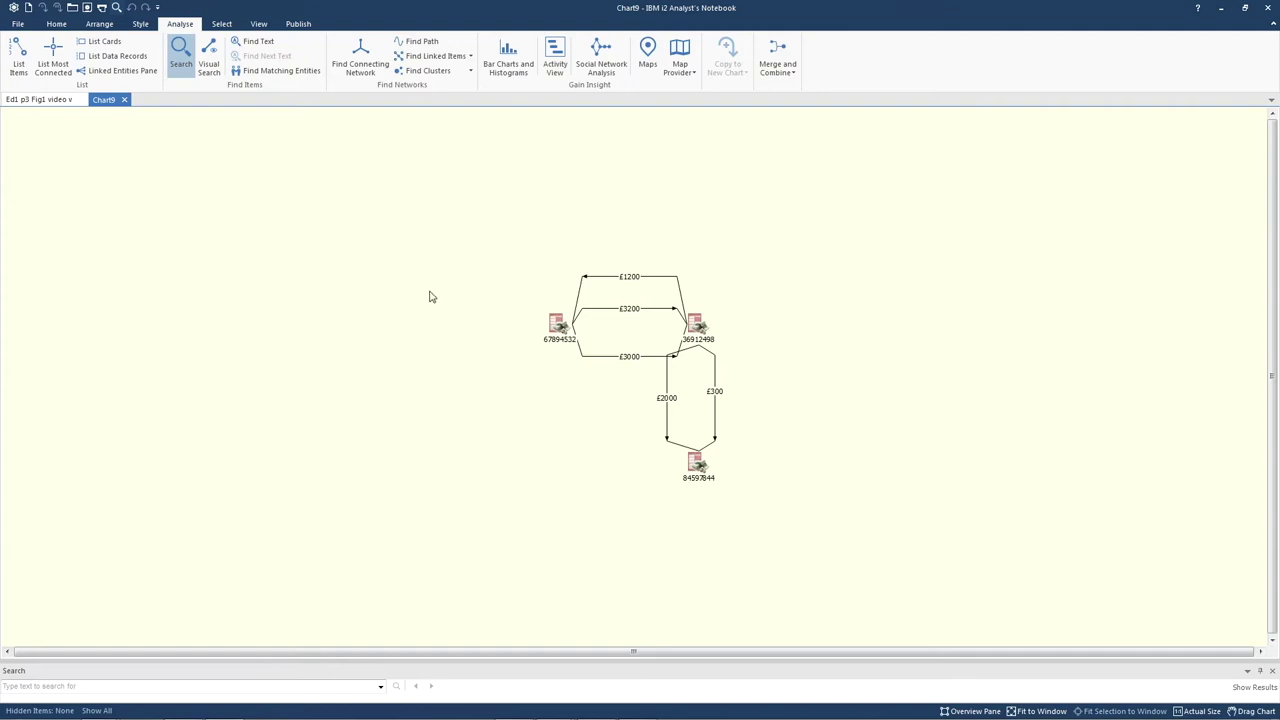
Step: Select everything in Chart9, compress its connections and stagger the £ amount labels
key(ctrl+a)
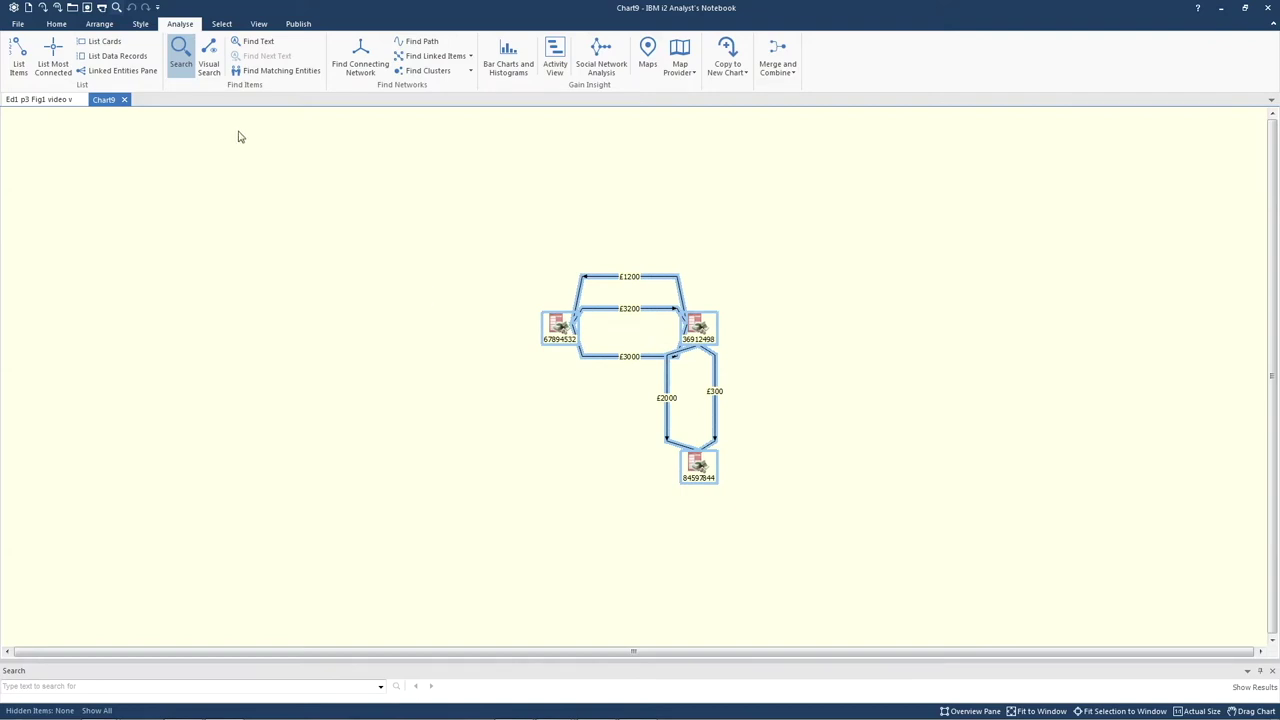
click(108, 27)
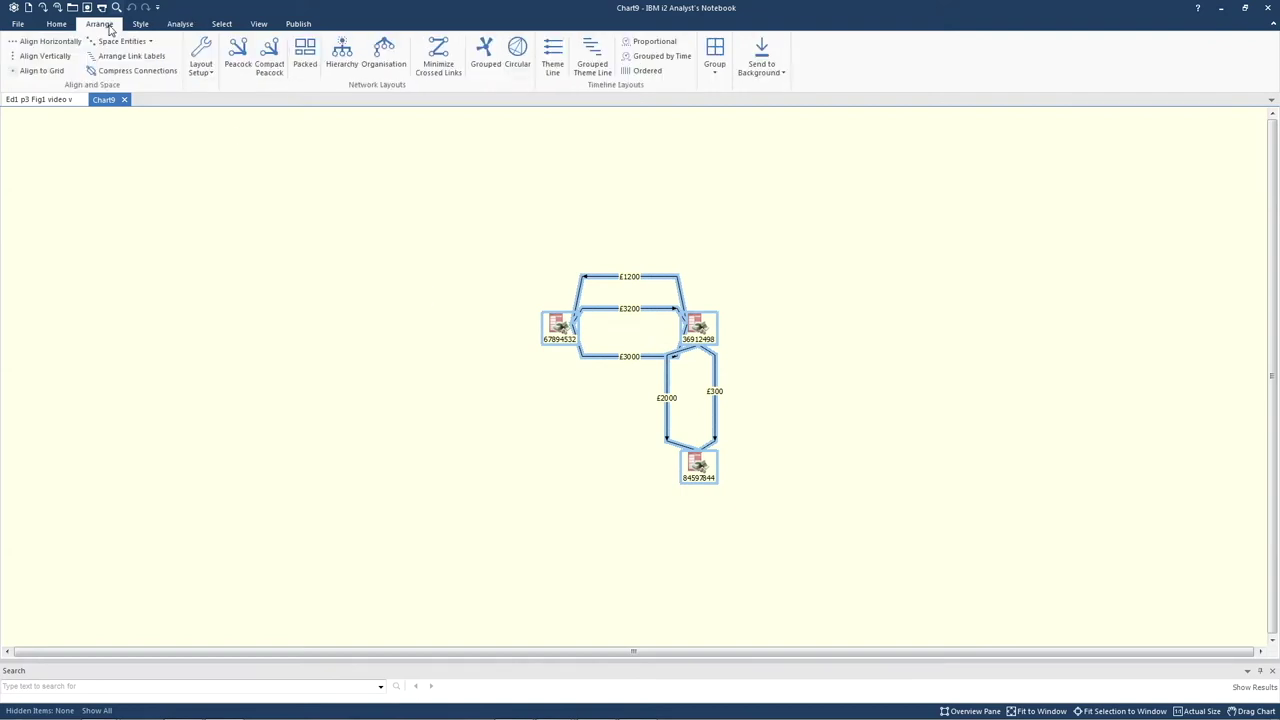
click(124, 74)
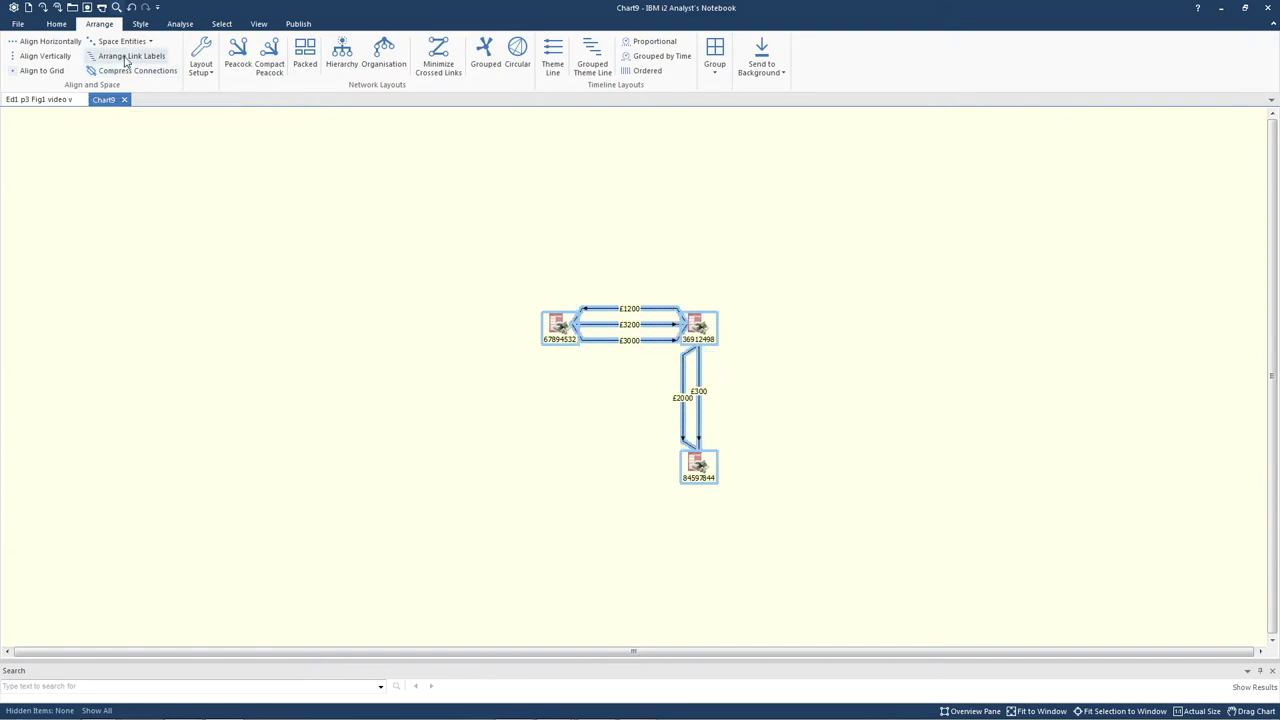
click(126, 58)
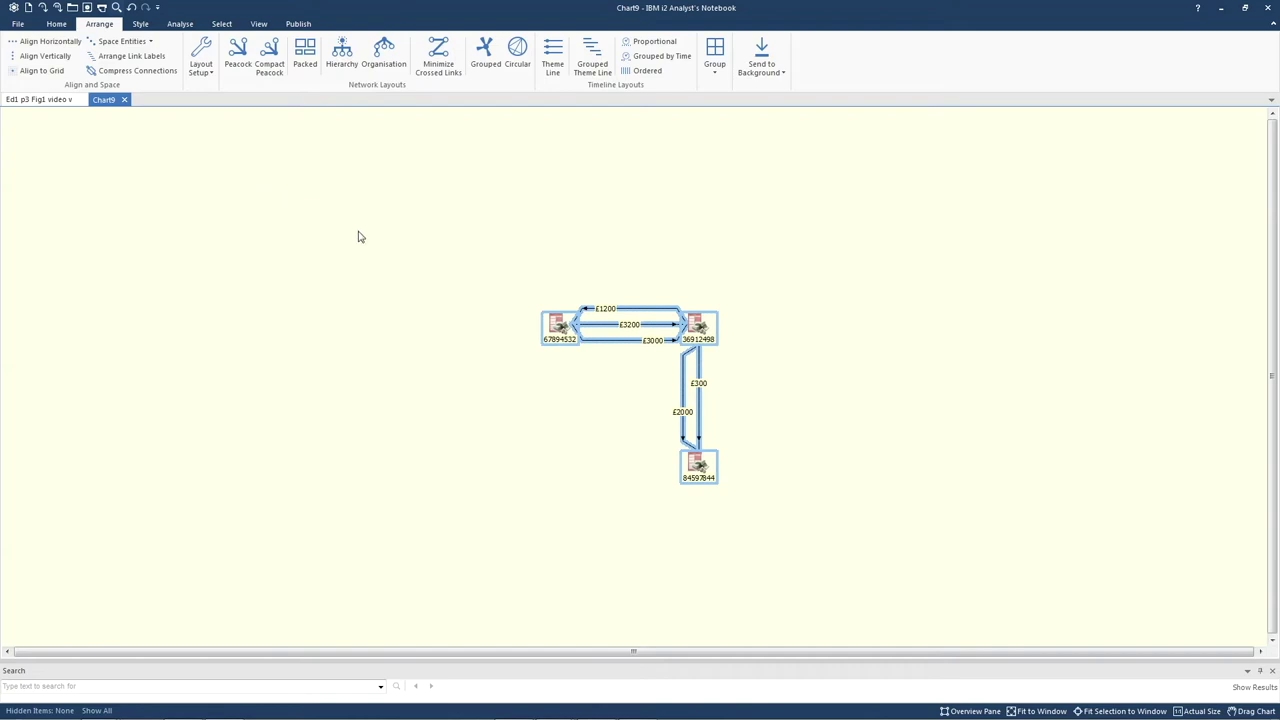
Step: Set Chart9's link spacing to 1 cm in Chart Properties
right_click(387, 279)
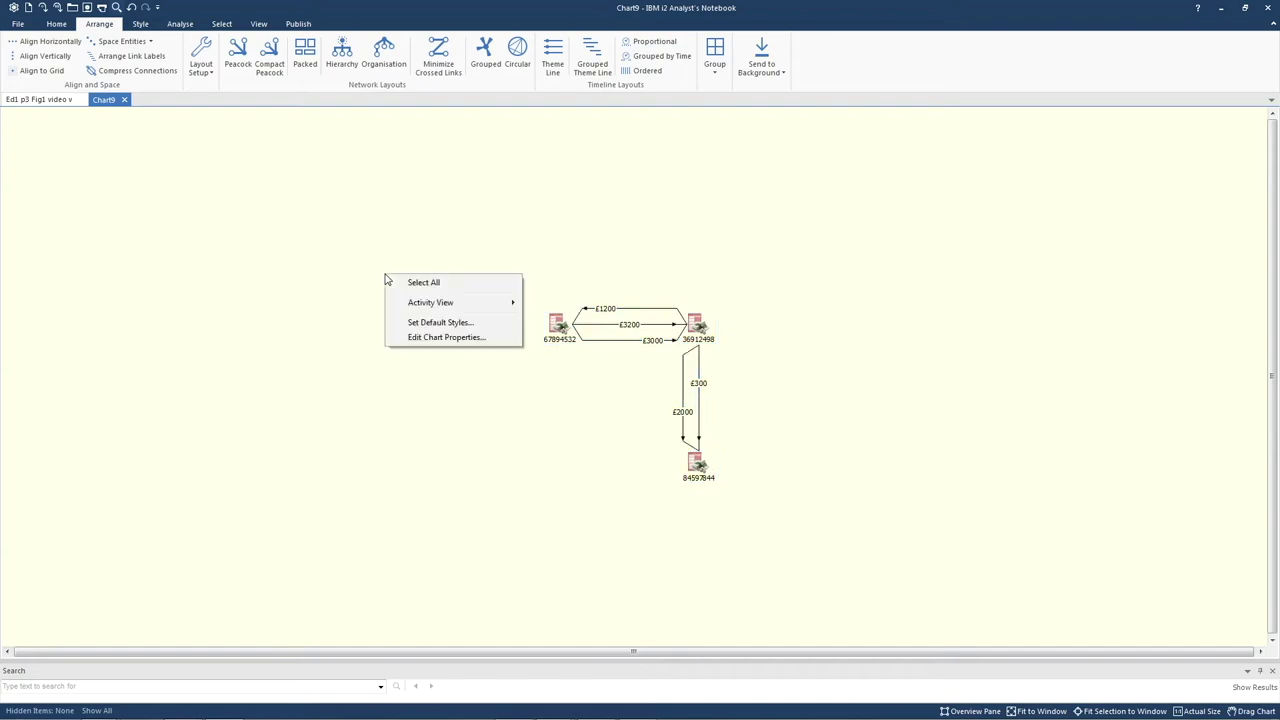
click(421, 338)
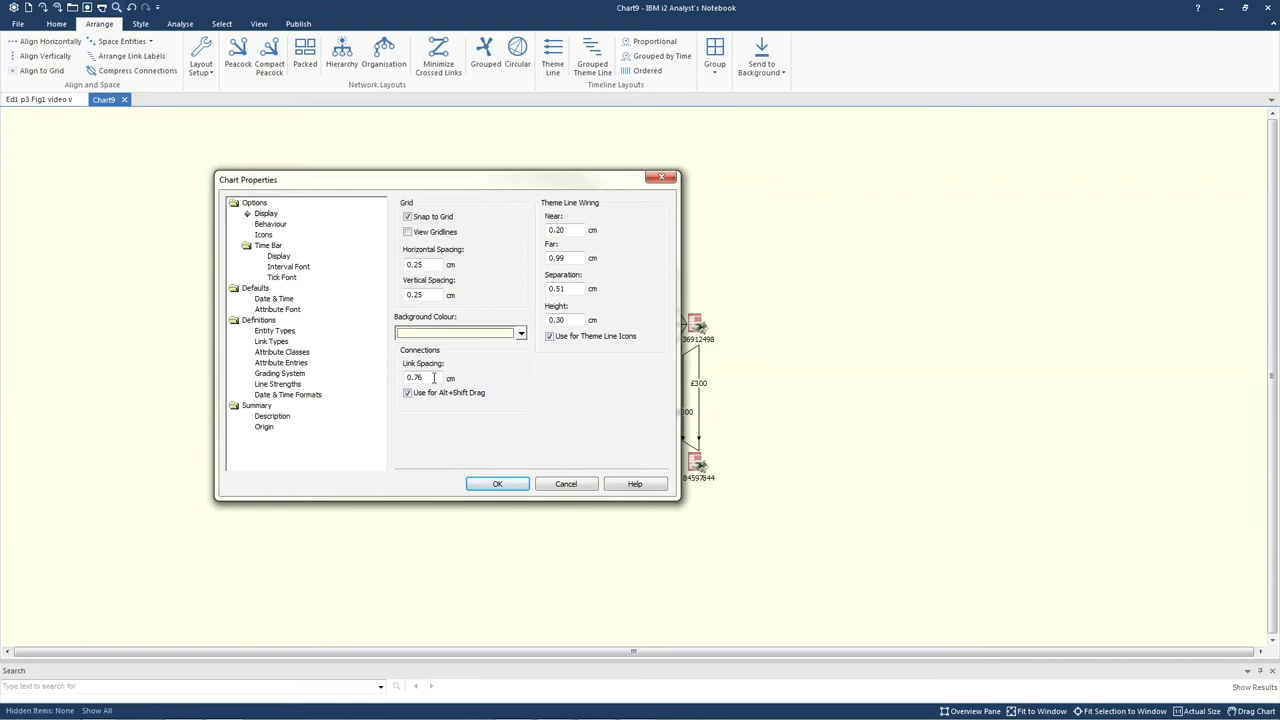
drag(432, 377, 405, 377)
text(1)
click(494, 485)
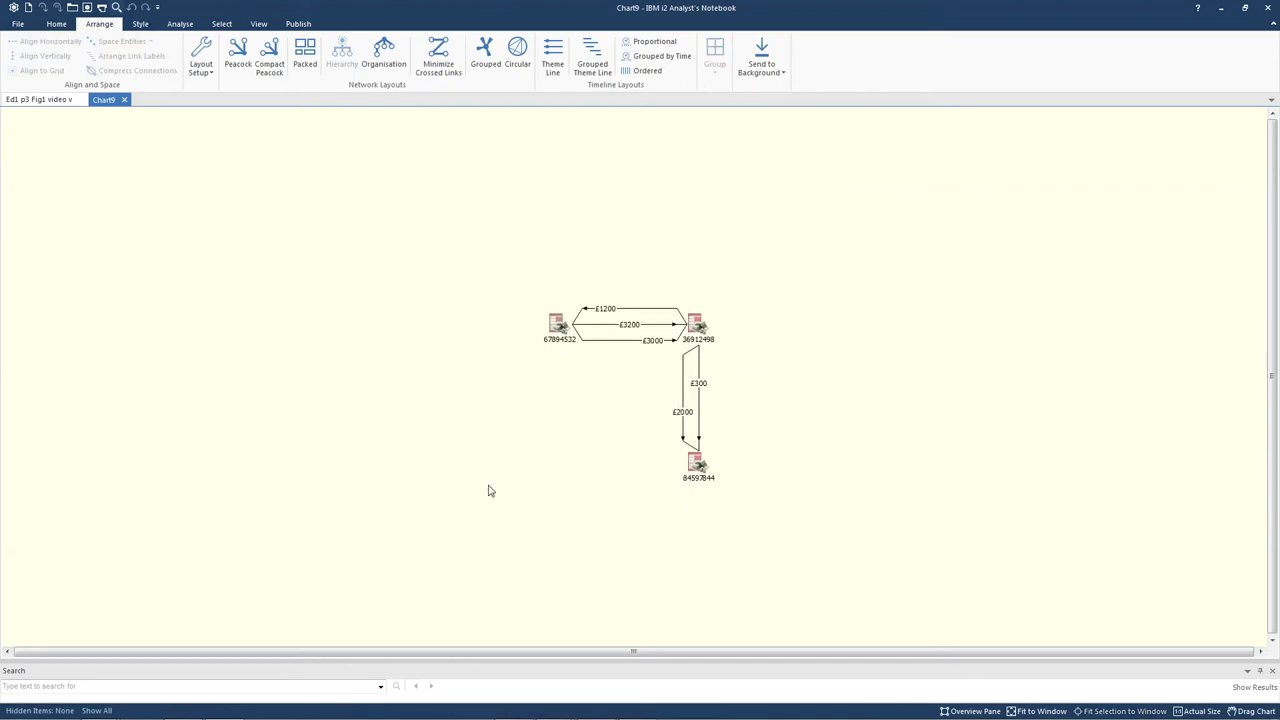
Step: Re-compress all of Chart9's links to match the new 1 cm spacing
key(ctrl+a)
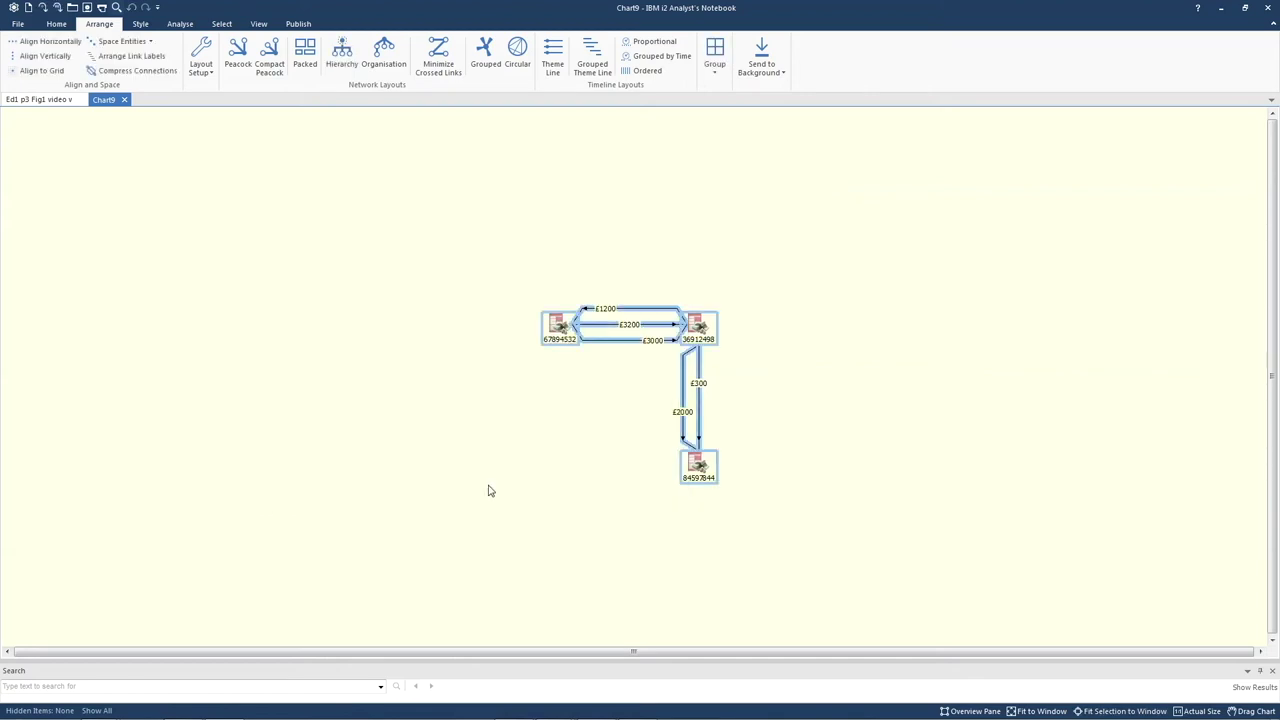
click(155, 76)
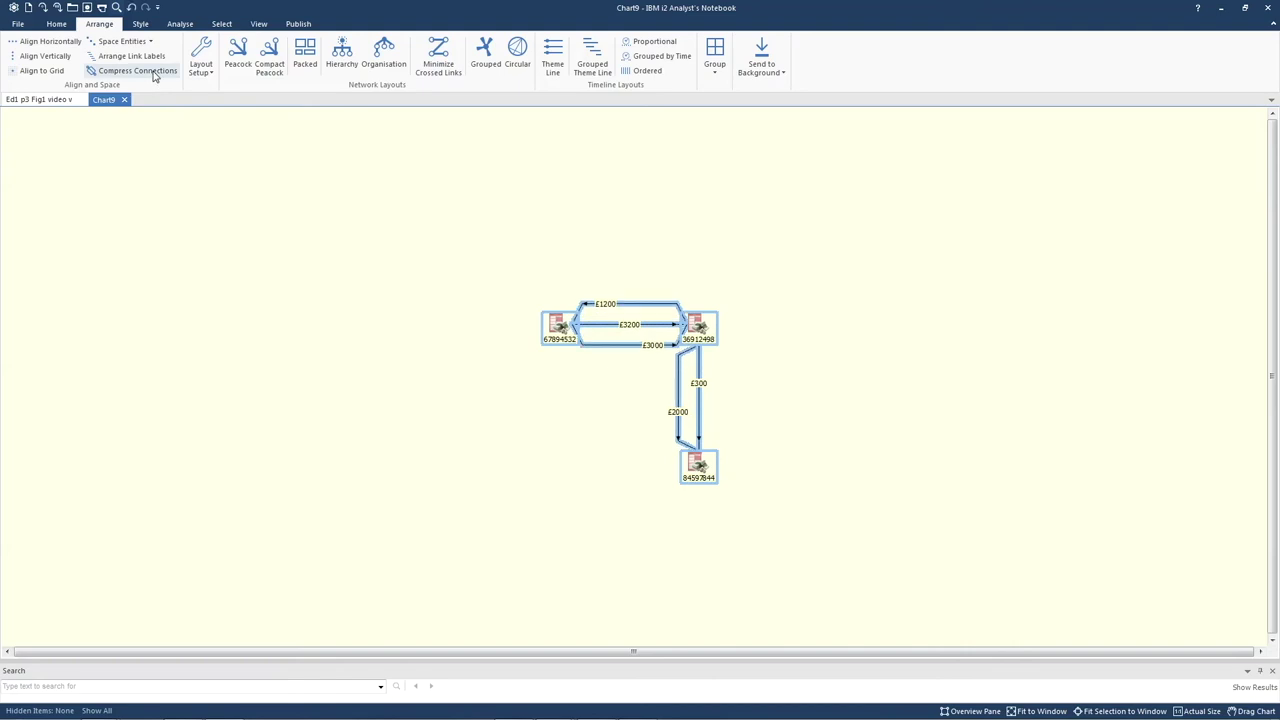
click(373, 343)
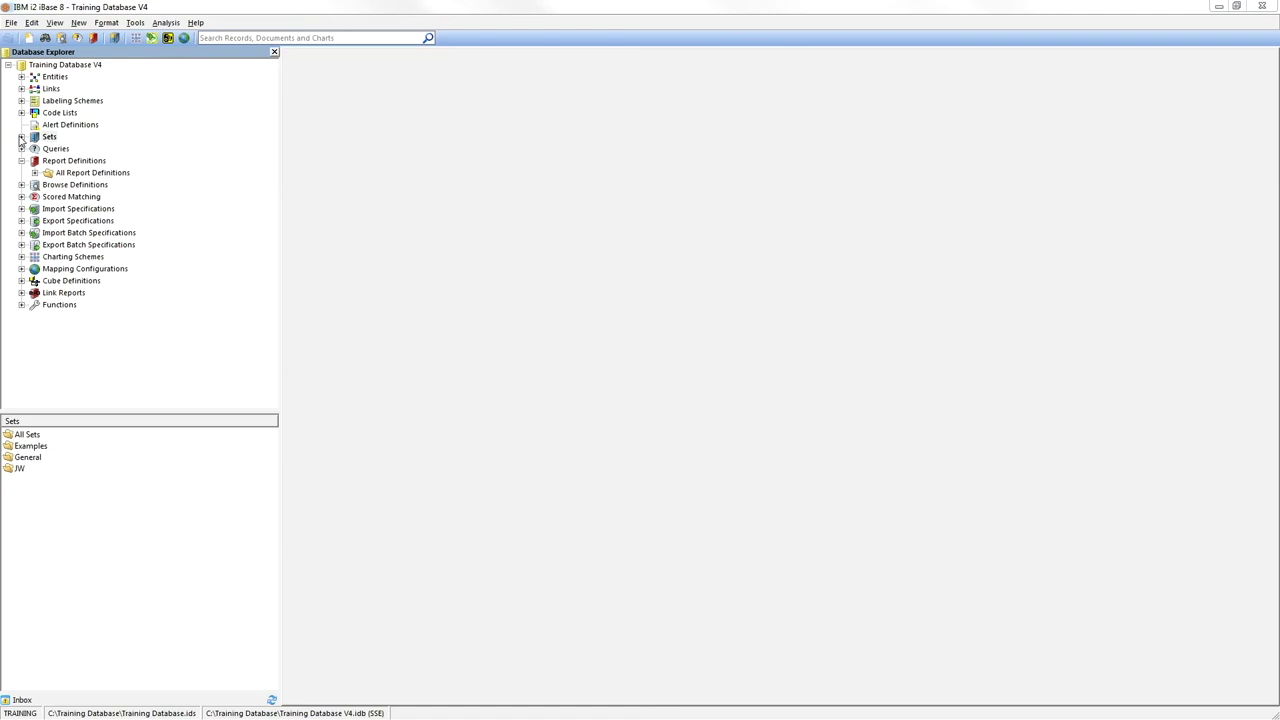
Step: Expand Sets, browse the General, Queries and Report Definitions folders, then show the JW folder
click(21, 137)
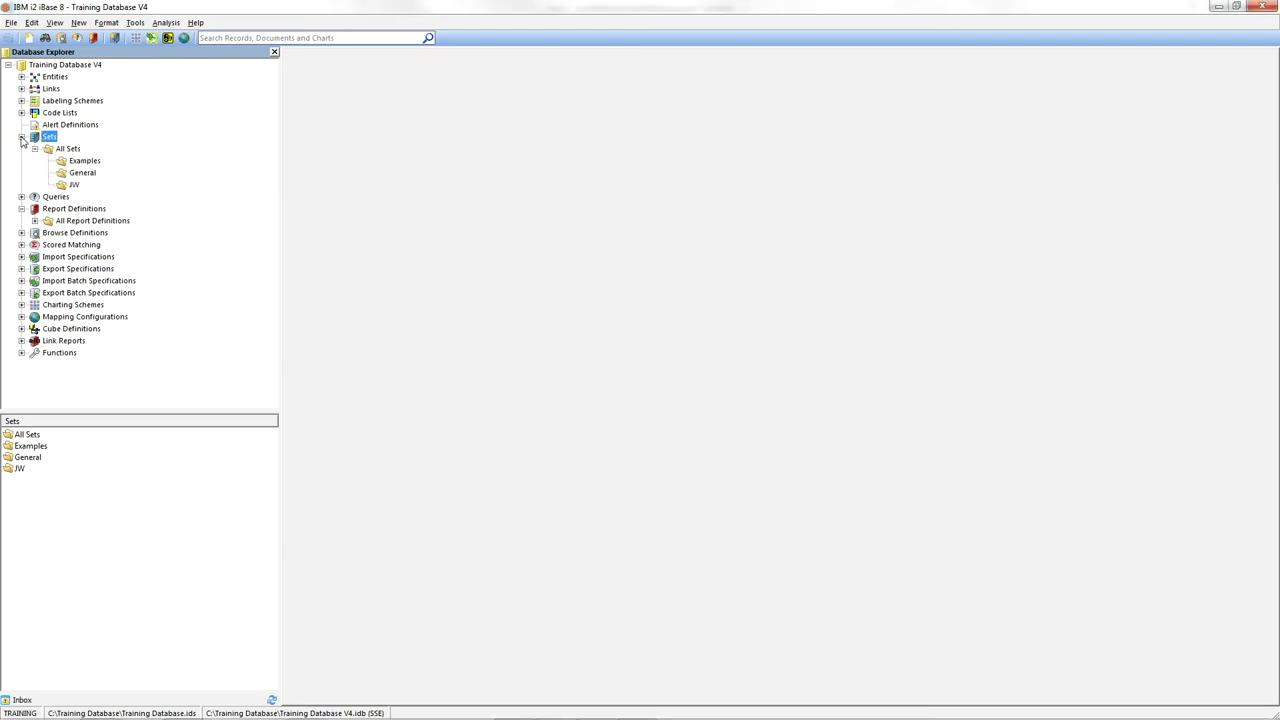
click(82, 173)
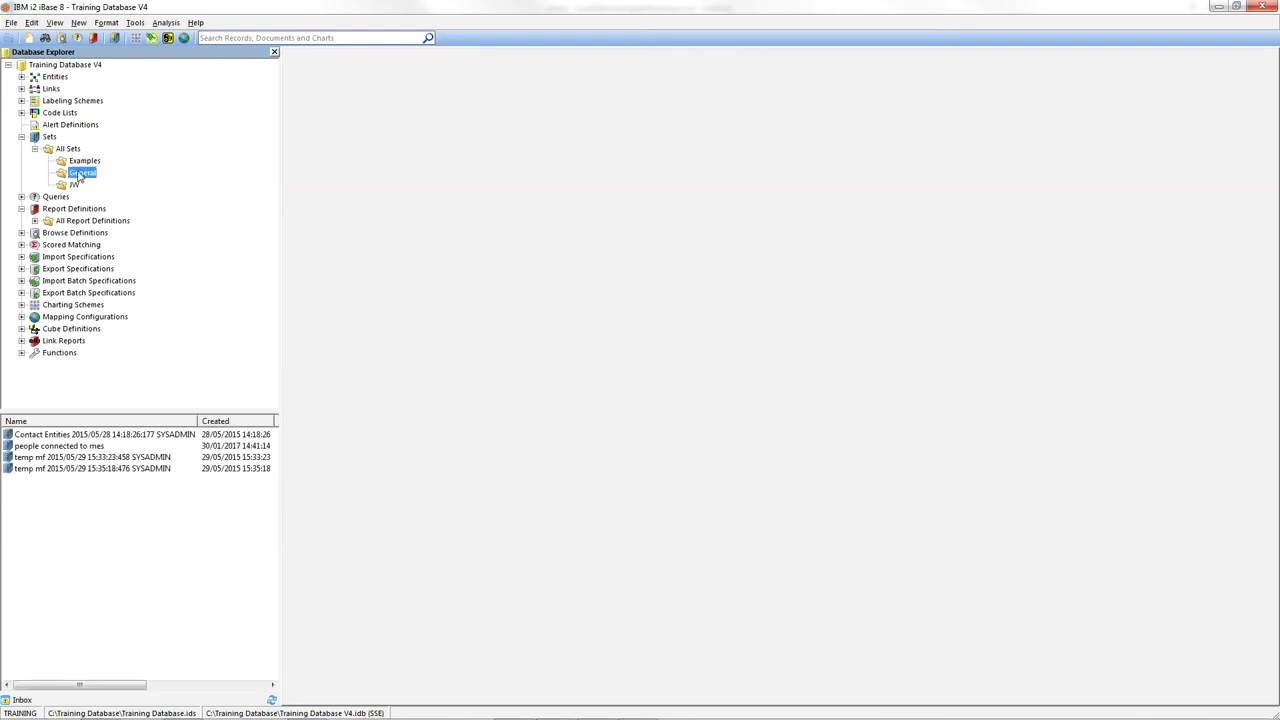
click(74, 185)
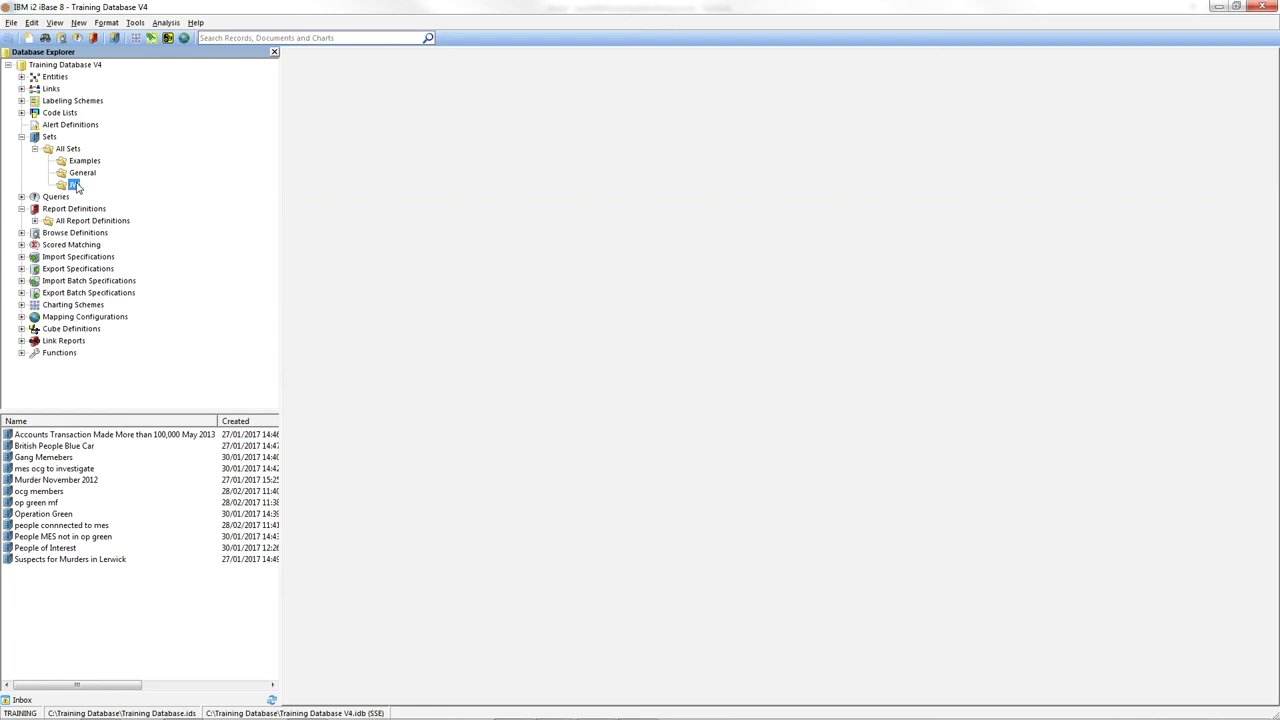
click(21, 197)
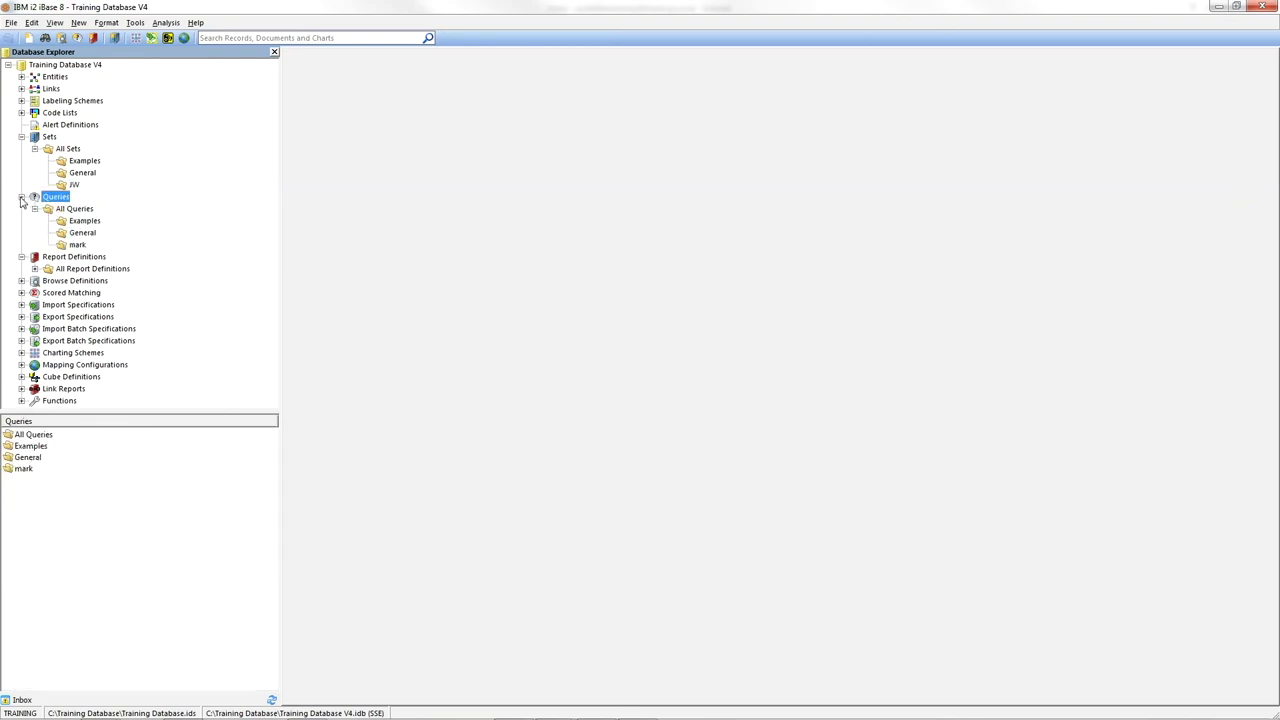
click(21, 197)
click(73, 208)
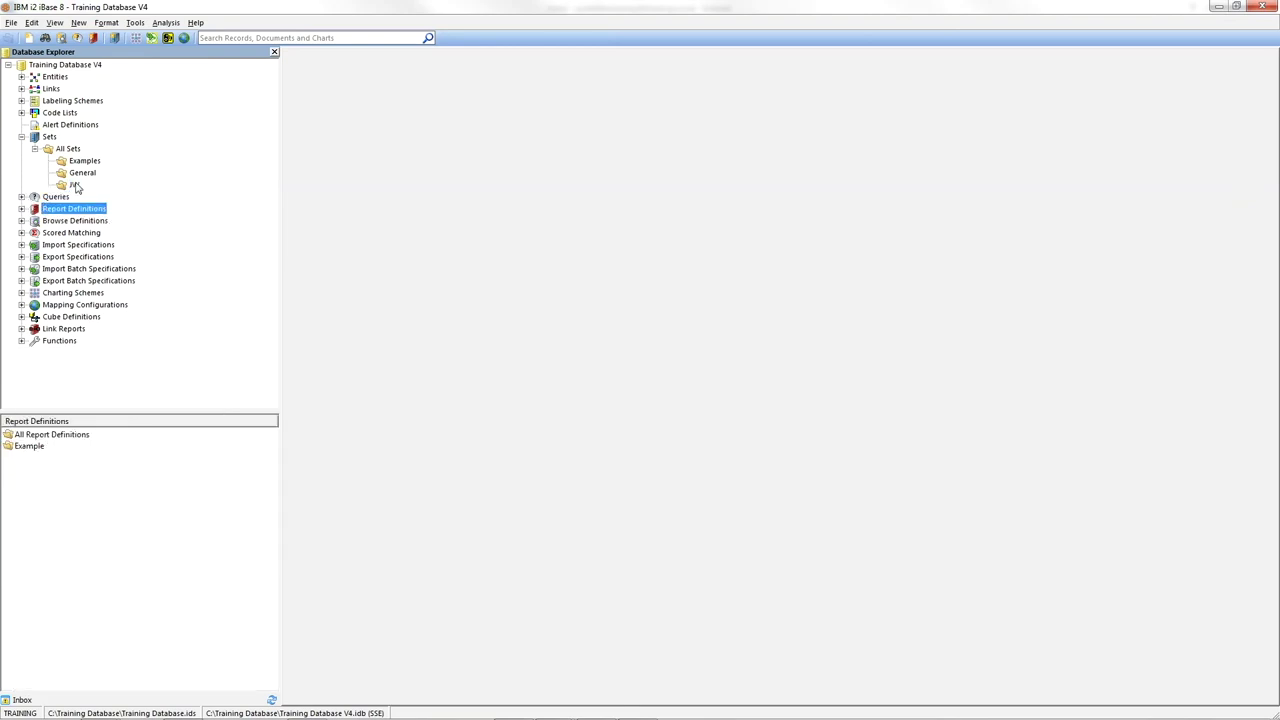
click(74, 185)
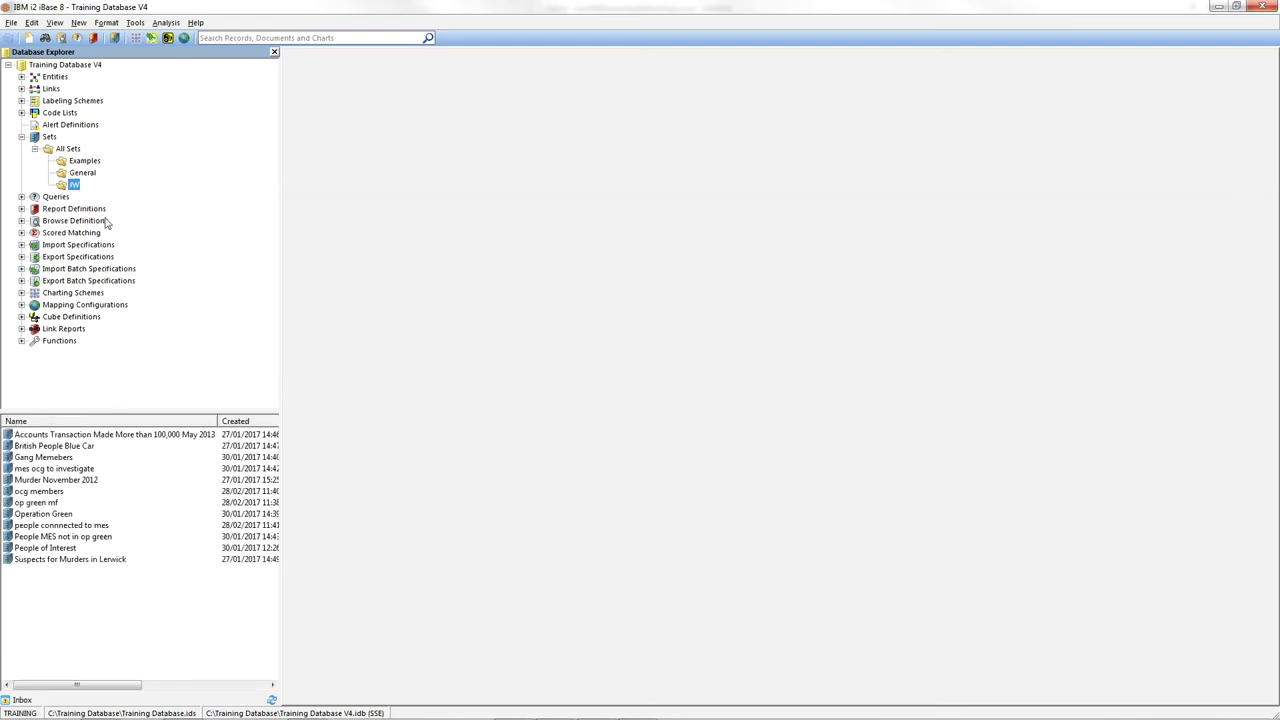
Step: Enter JW\Subfolder as the category for the Accounts Transaction Made More than 100,000 May 2013 set
right_click(104, 435)
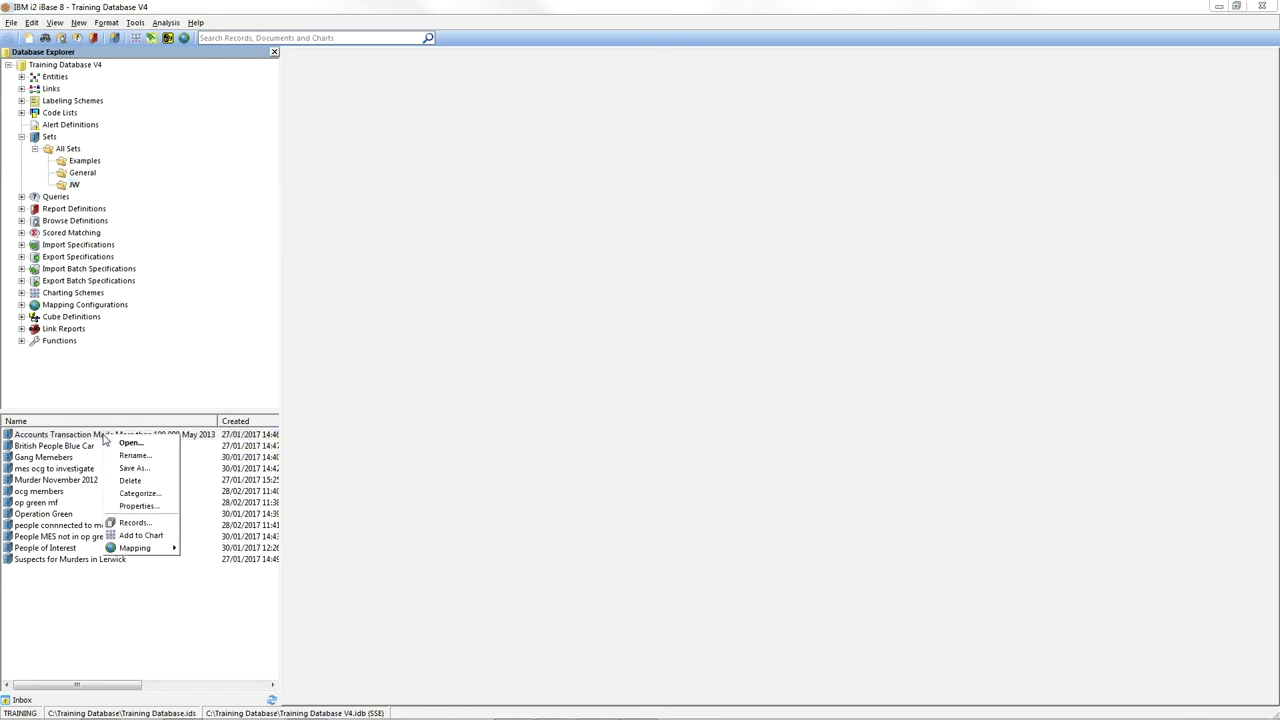
click(168, 497)
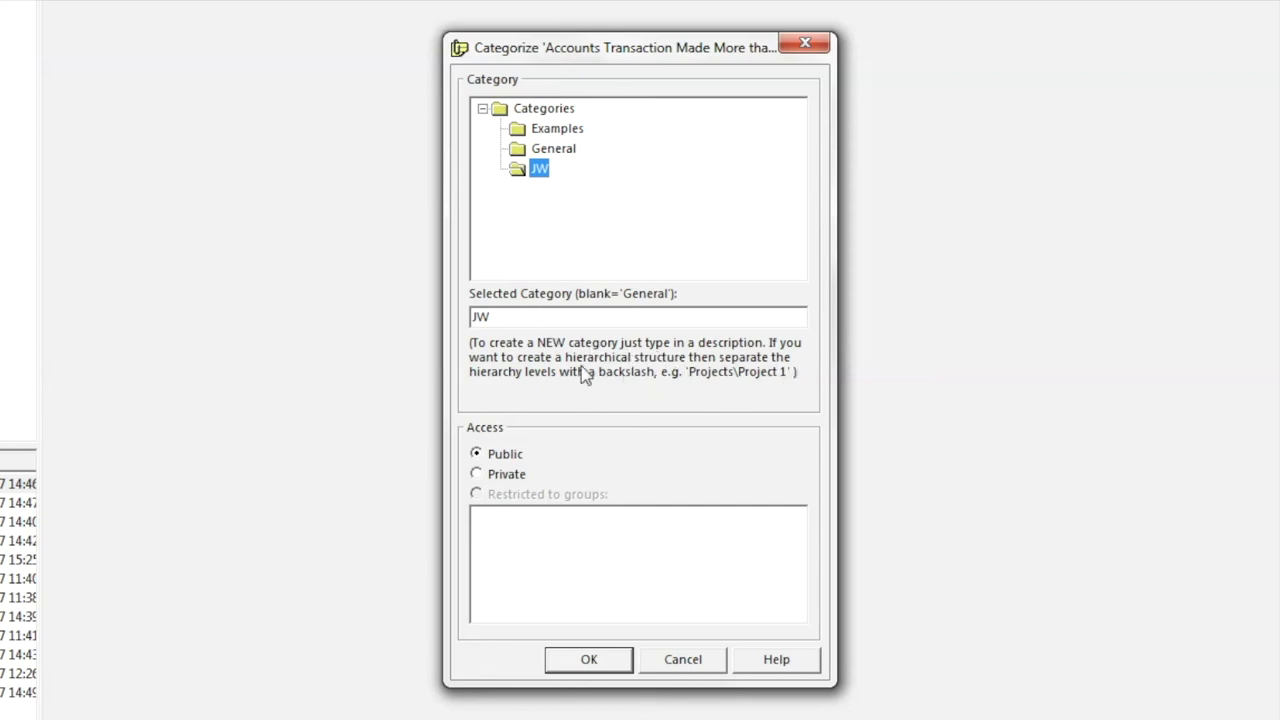
click(523, 318)
text(\Subfolder)
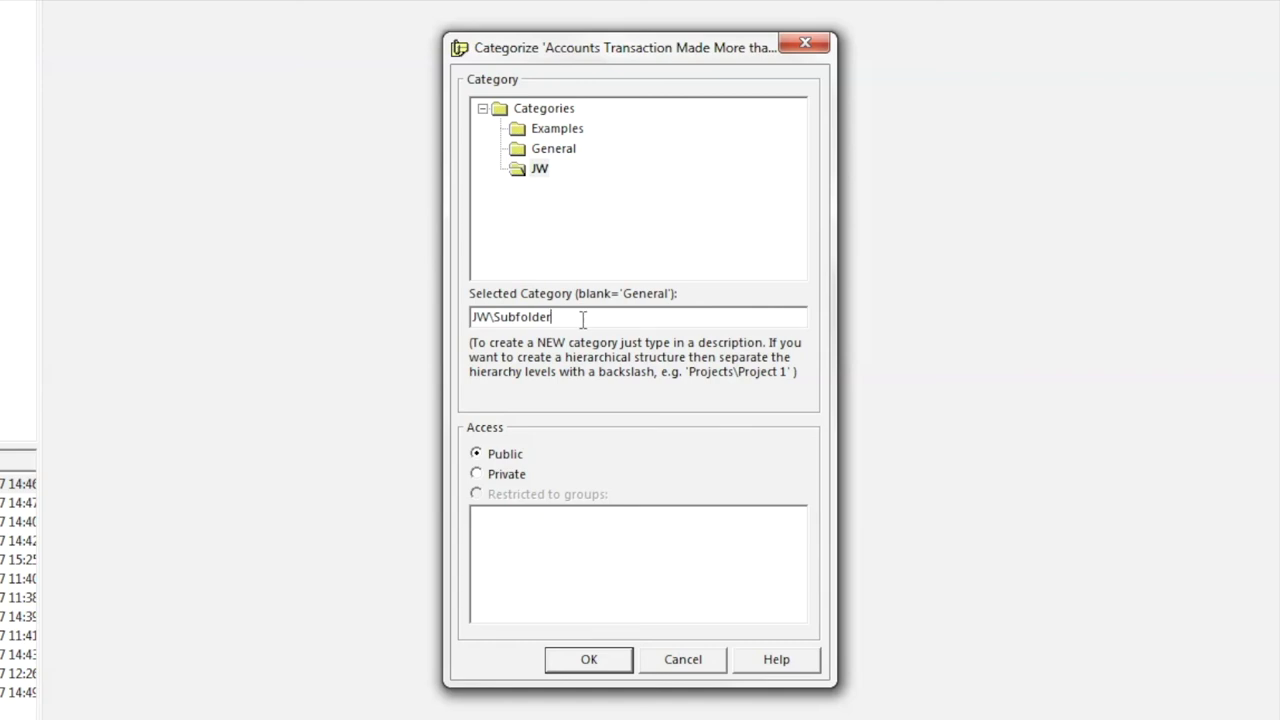
drag(583, 318, 421, 314)
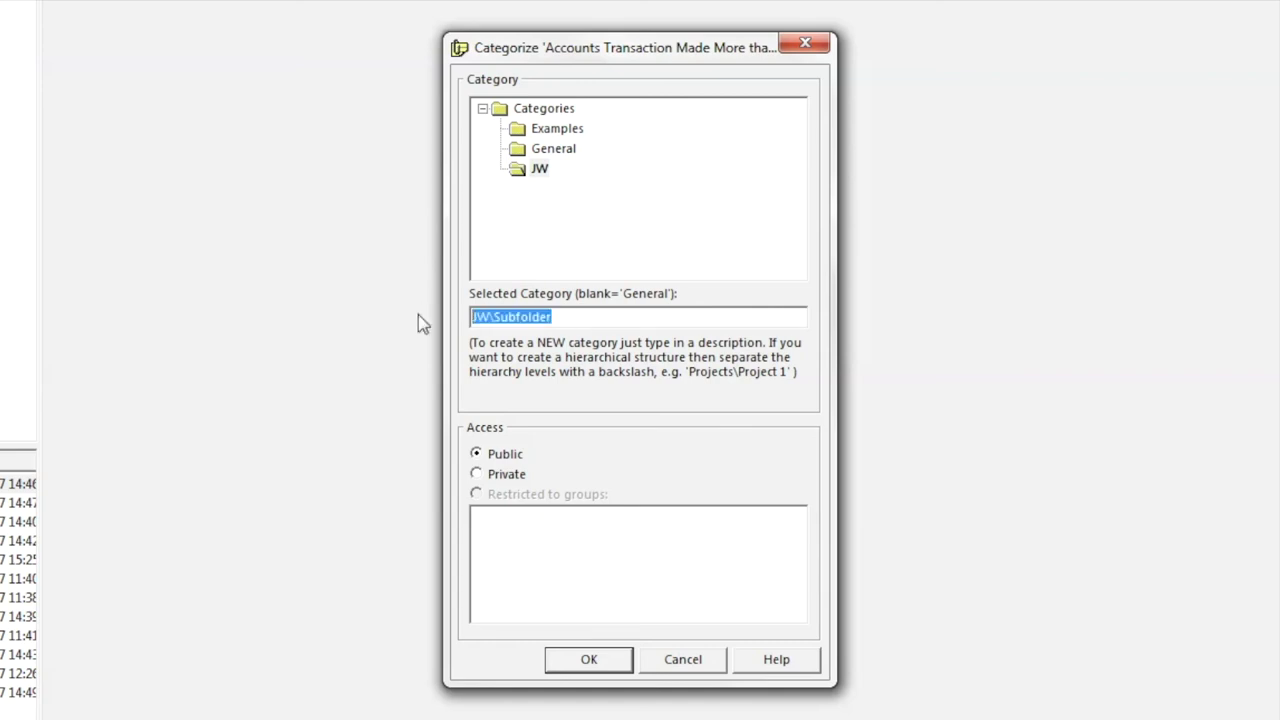
Step: File the Accounts Transaction set under a new category named 'Mark'
text(Mark)
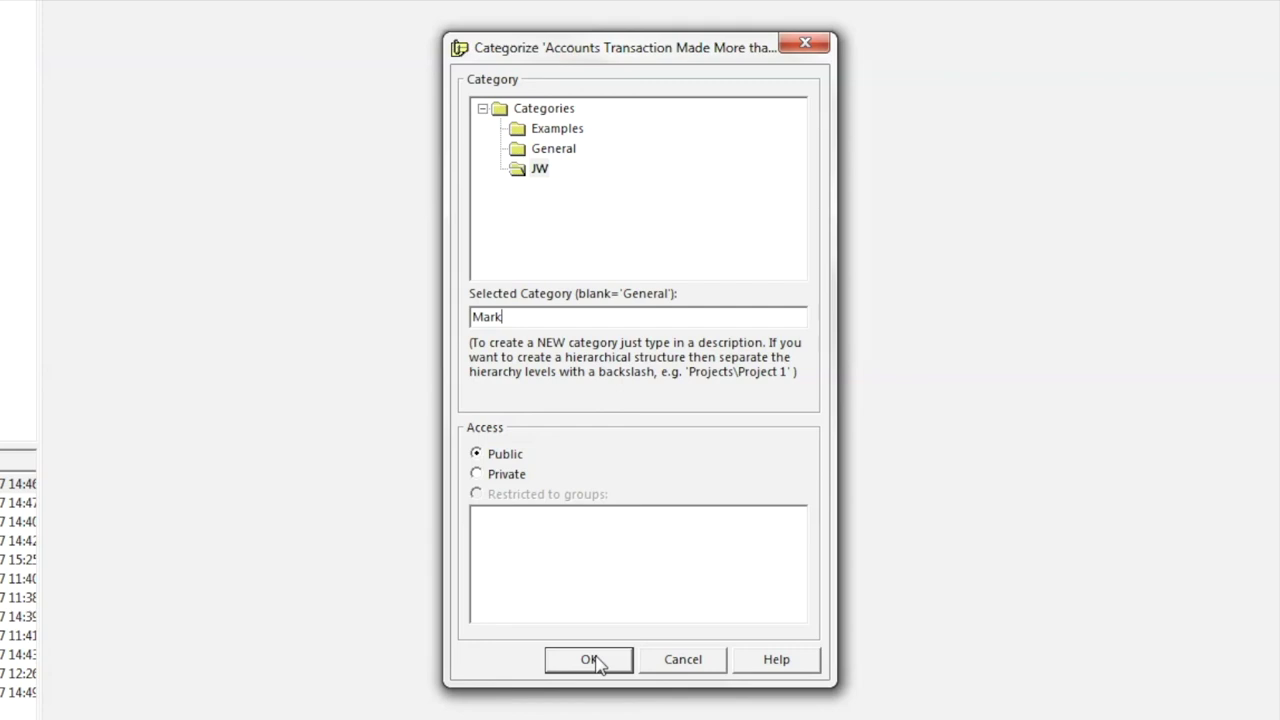
click(590, 660)
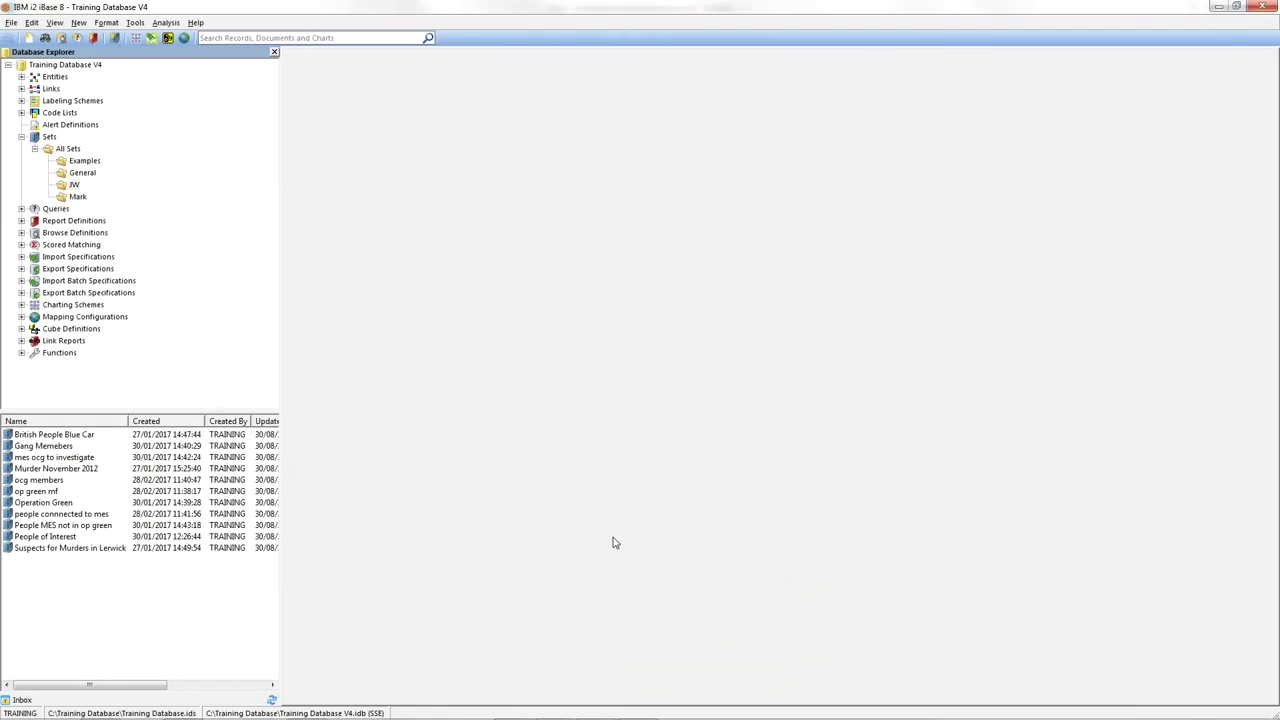
Step: Open the Mark folder under All Sets to view its single Accounts Transaction set
click(77, 198)
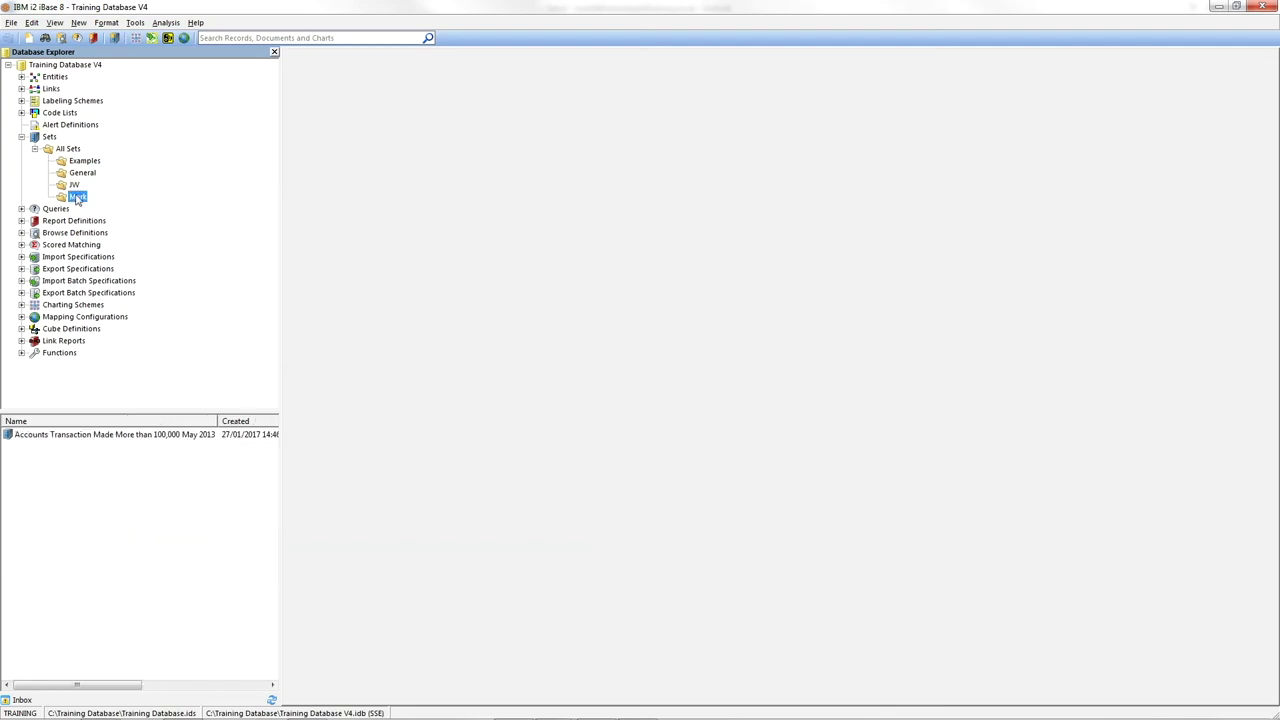